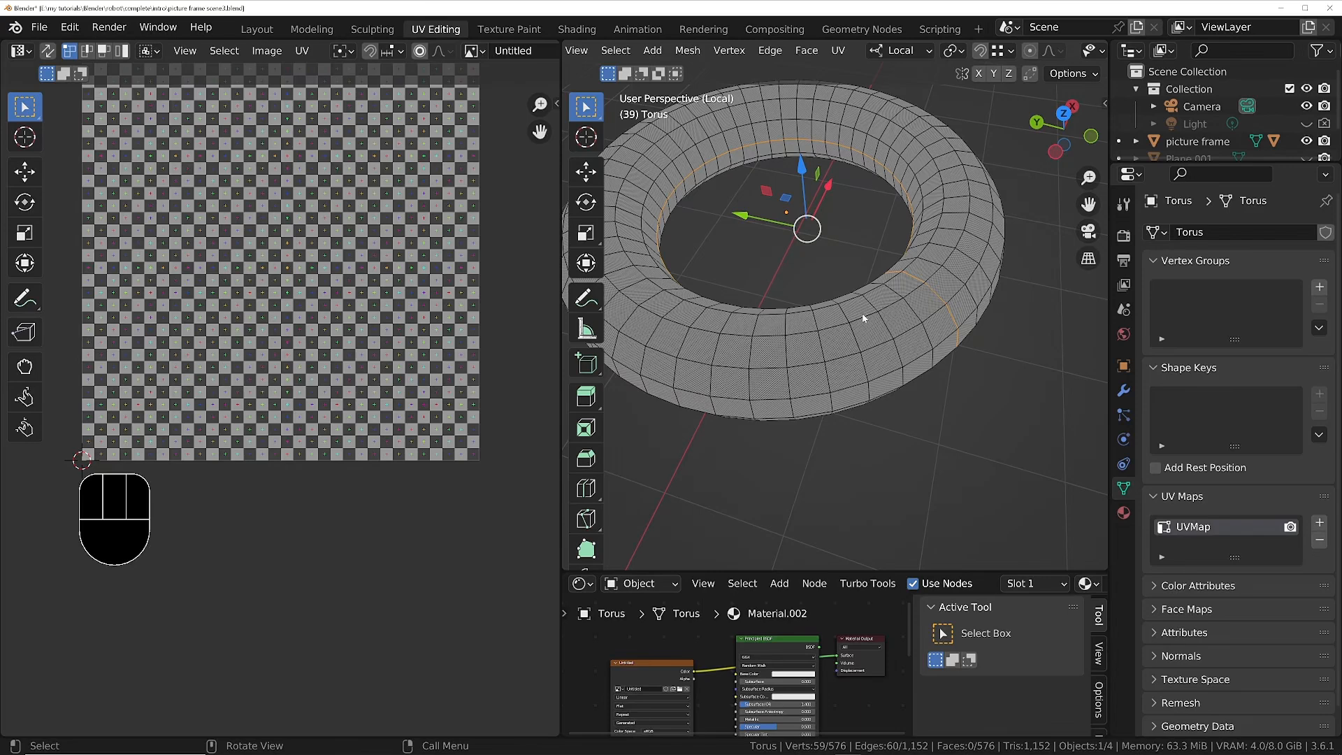
- Select the entire torus mesh and unwrap it along its marked seams
right_drag(864, 314, 827, 547)
key(a)
key(u)
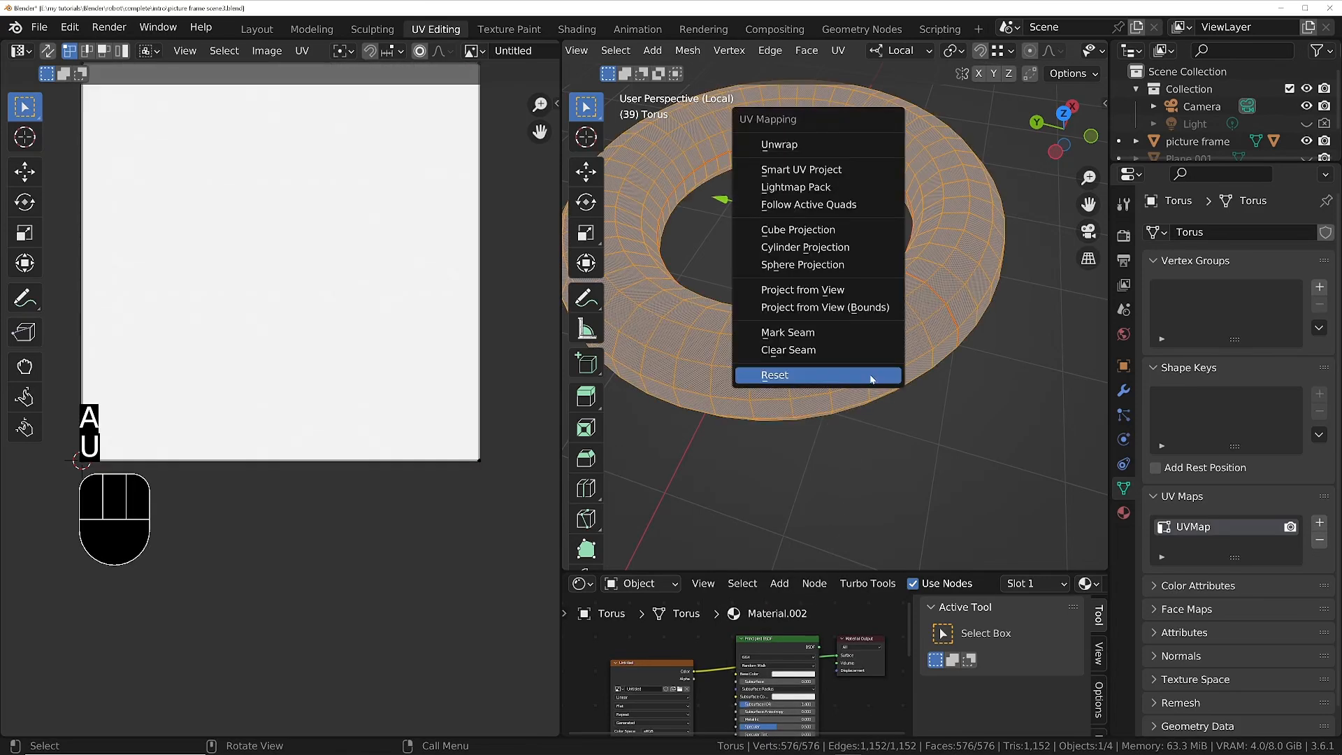
click(811, 145)
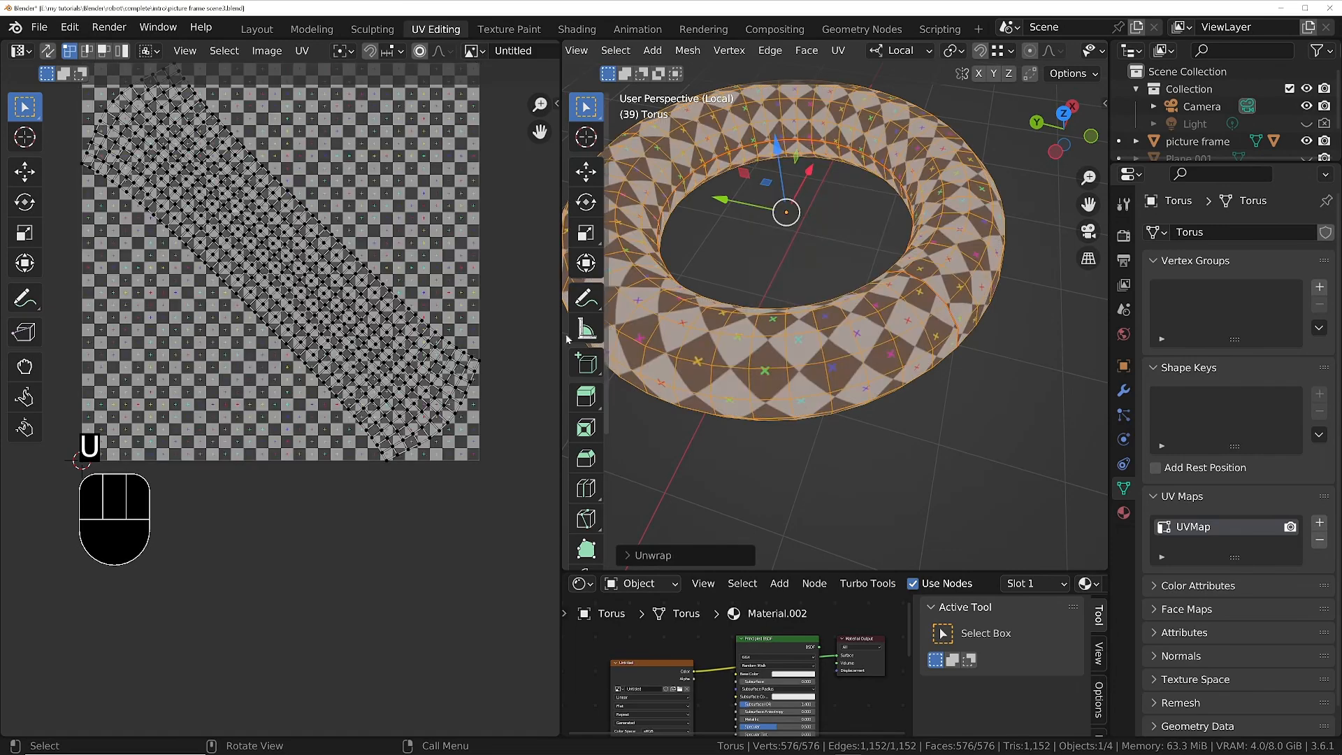
- Select all the torus UVs and pack the island with Axis-aligned rotation and Scale turned off
shift+middle_drag(330, 313, 328, 392)
key(a)
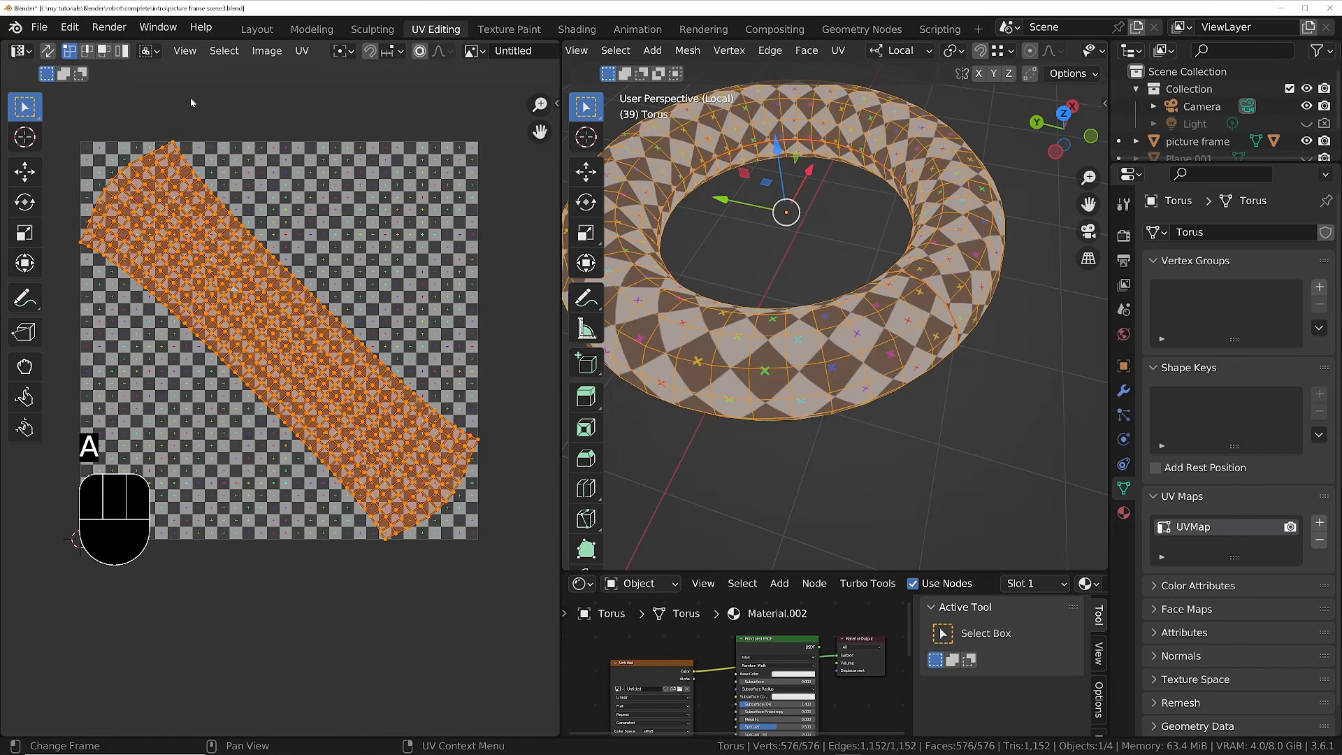
key(q)
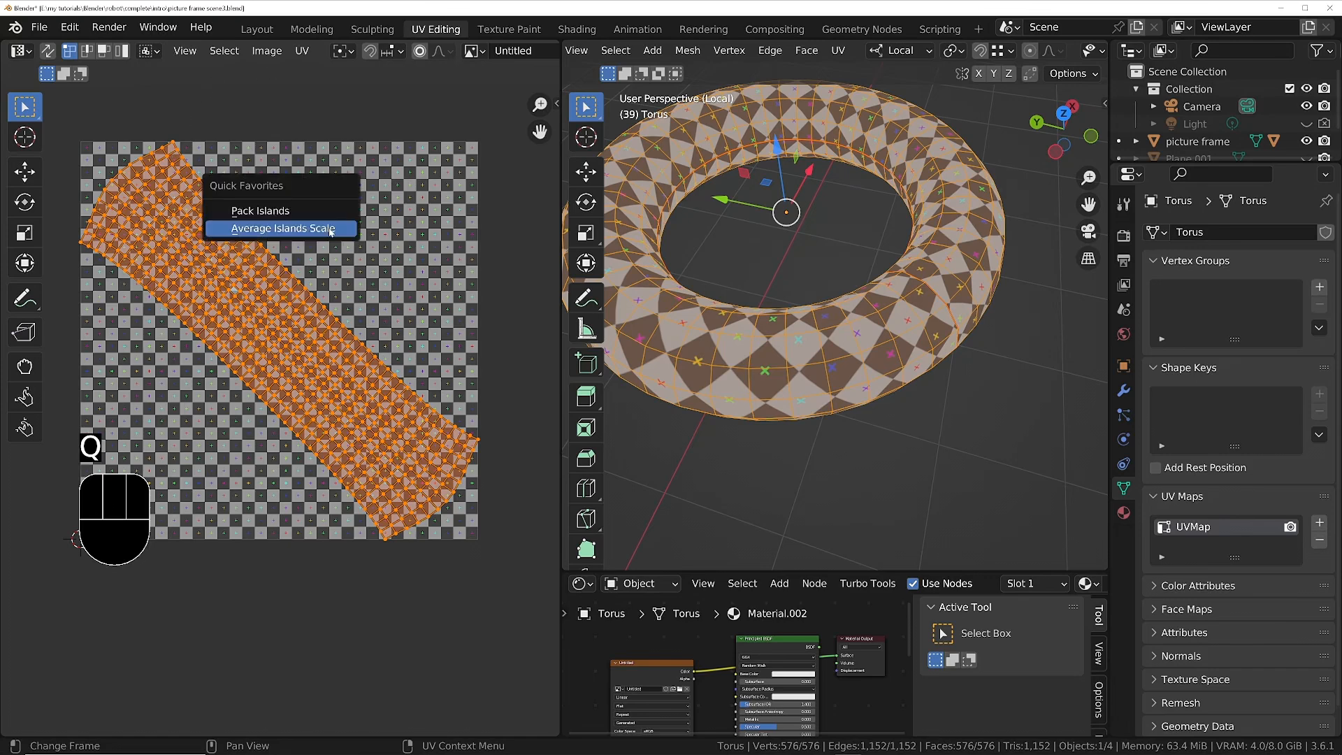
click(280, 211)
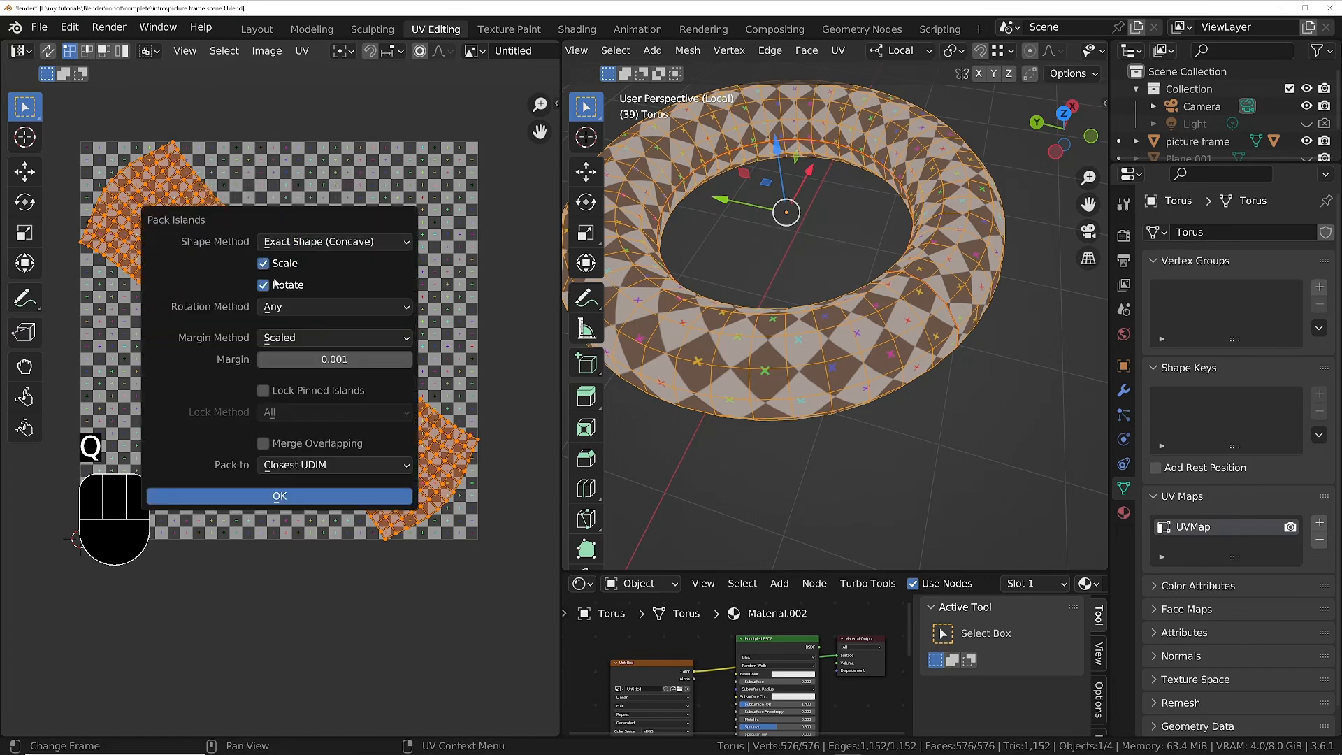
click(307, 308)
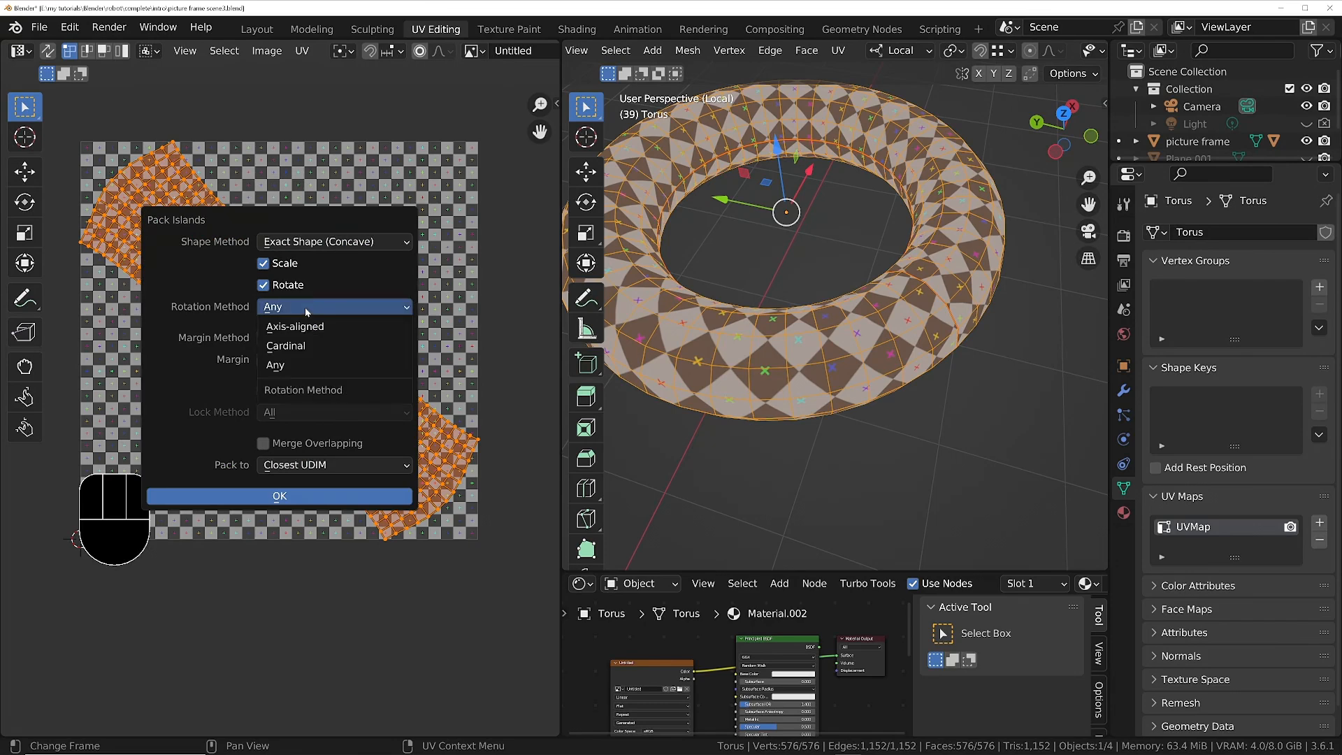
click(297, 326)
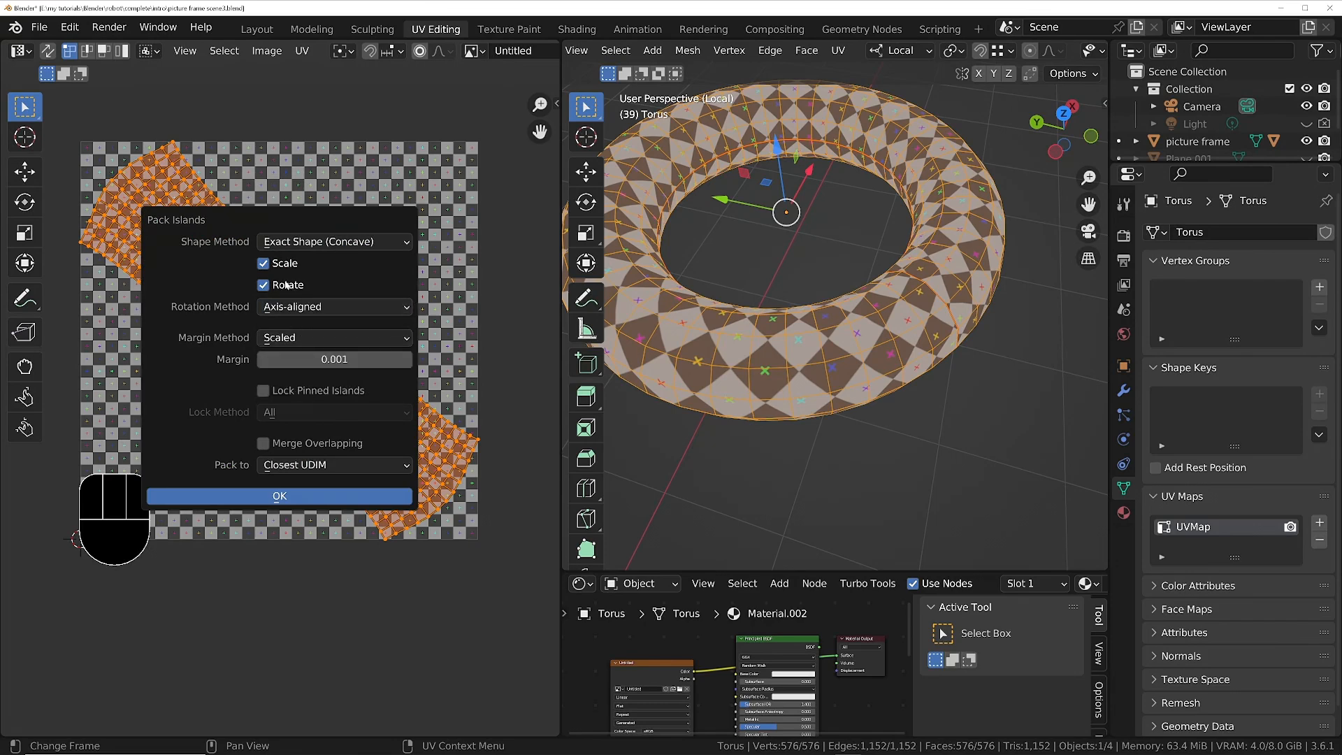
click(268, 266)
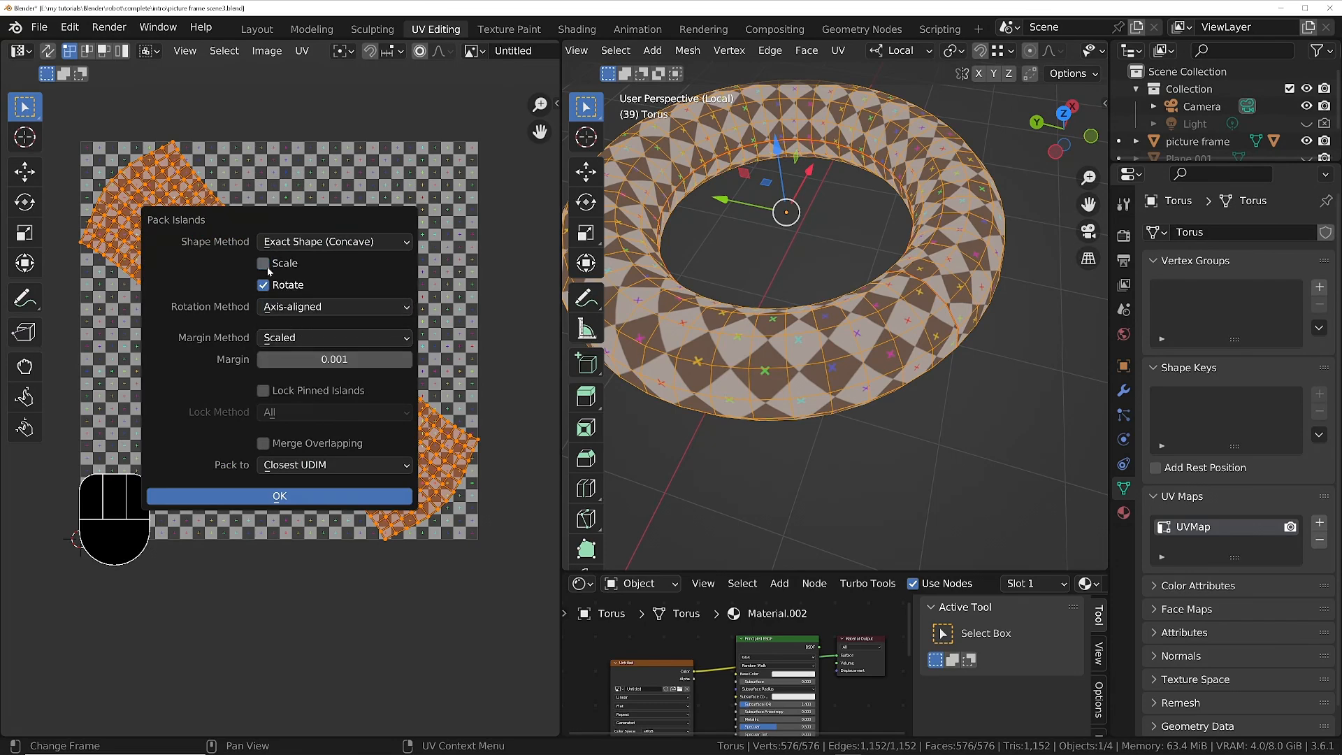
click(332, 496)
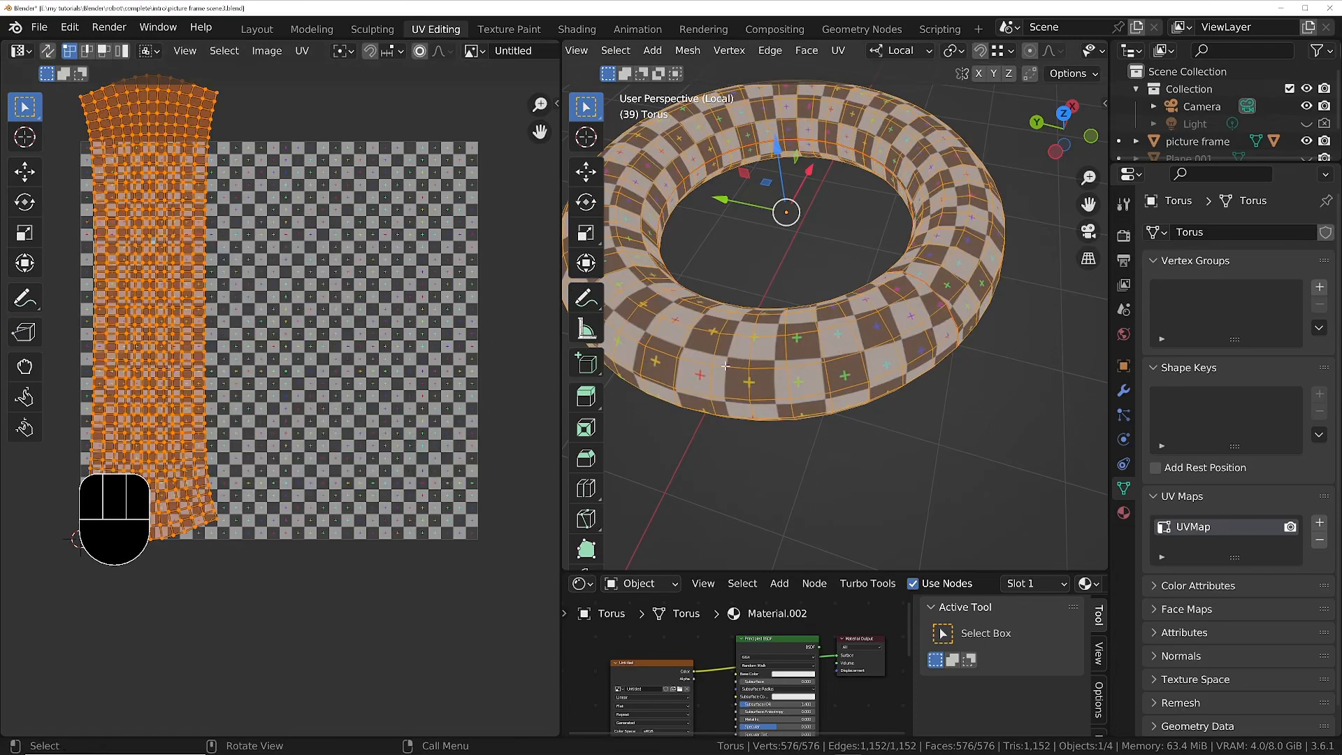
- Pack the island again with Axis-aligned rotation, scaled to fit inside the UV tile, and select all its UVs
shift+middle_drag(302, 114, 348, 149)
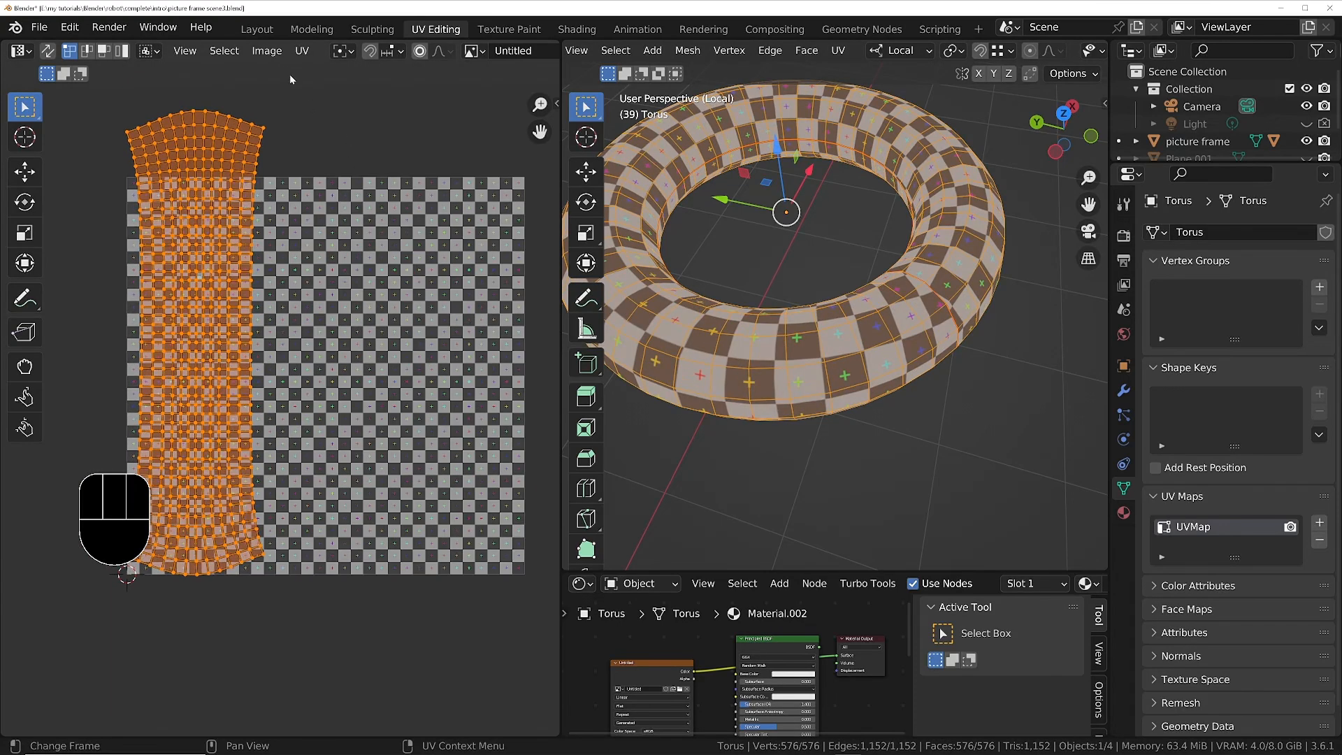
key(q)
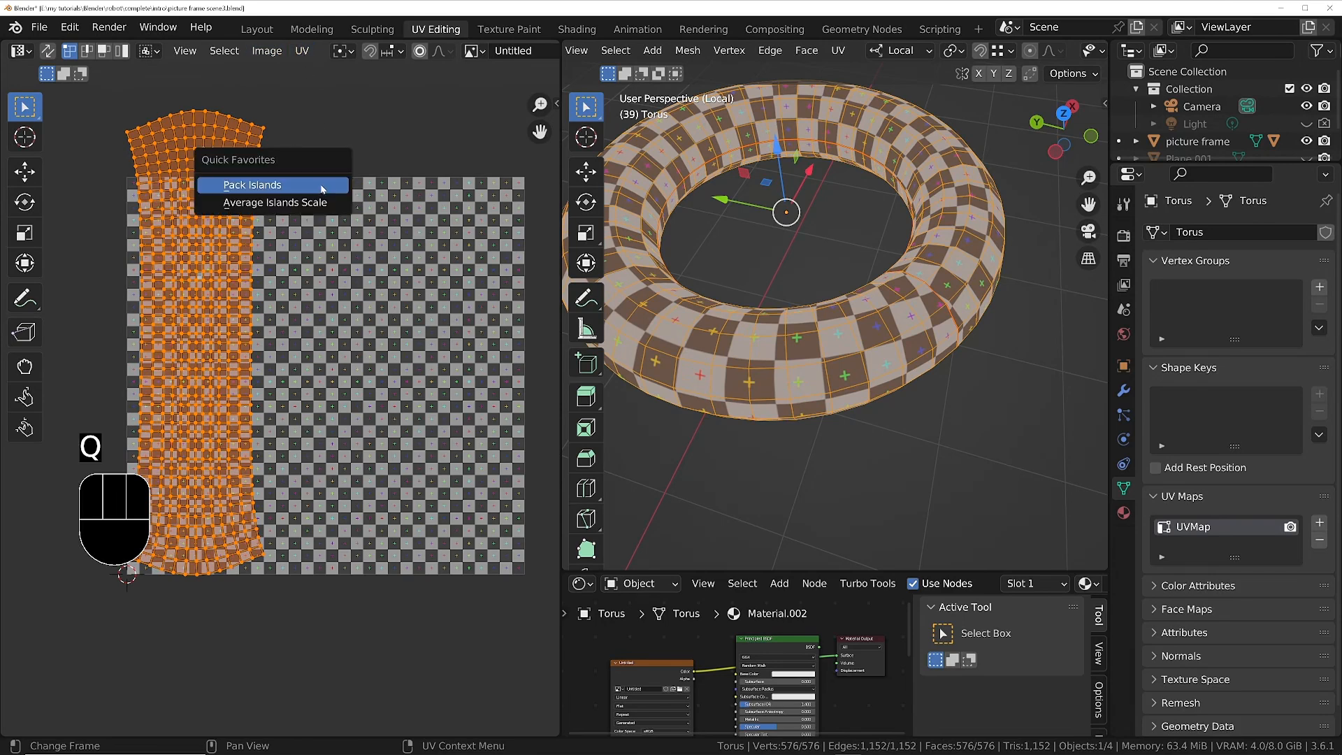
click(320, 184)
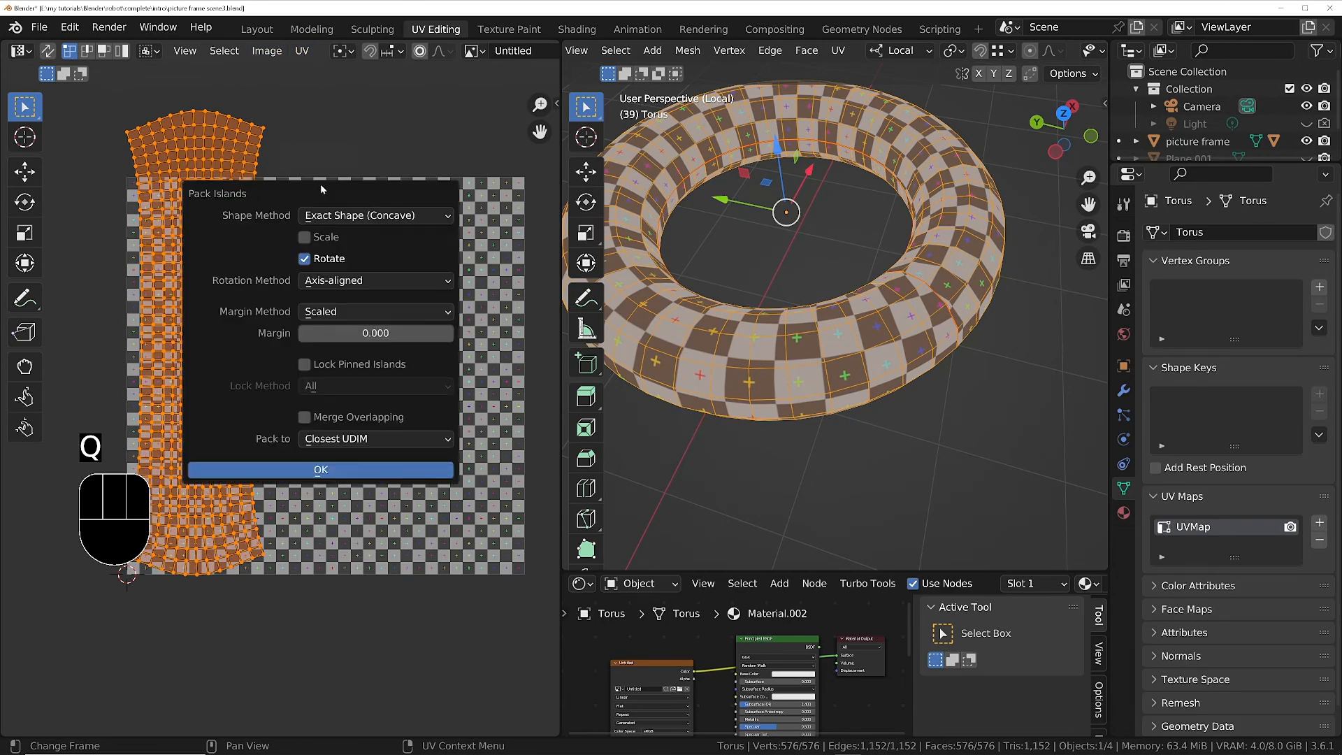
click(338, 471)
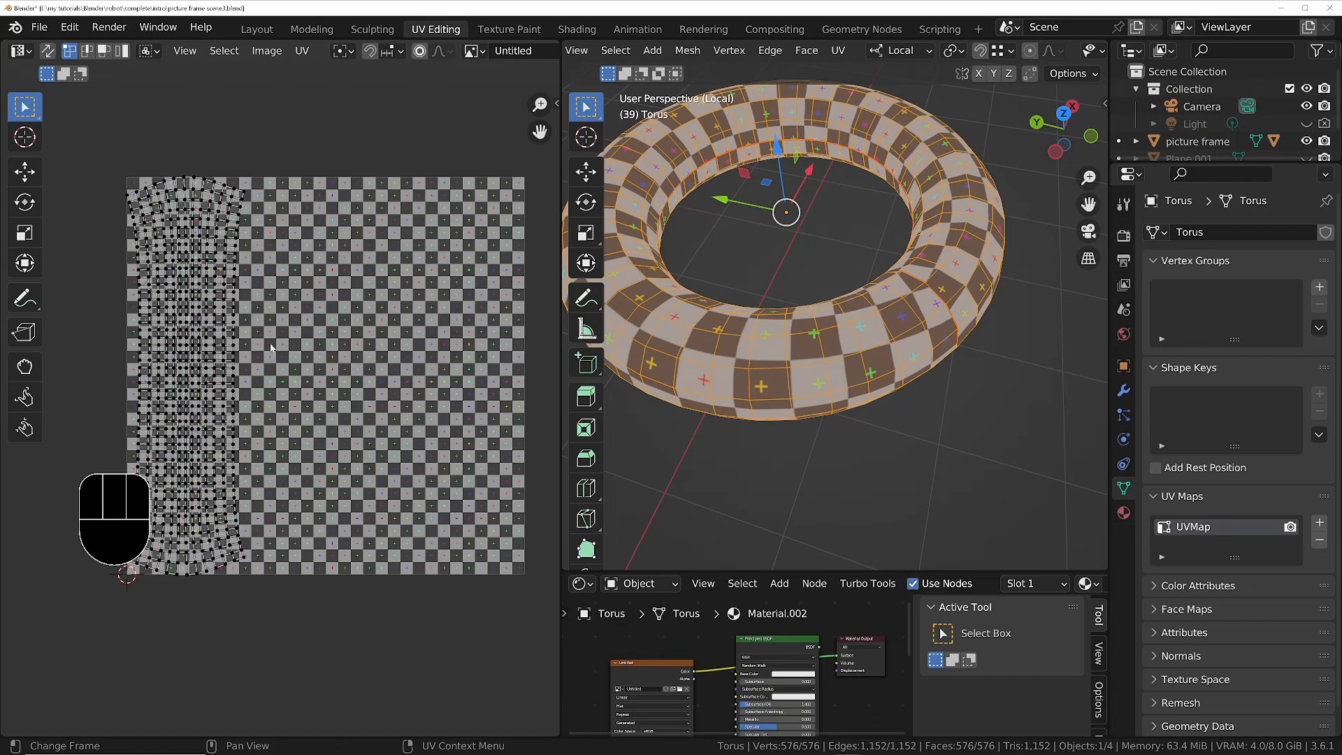
key(a)
key(a)
- Examine the curved end of the UV island and the checker texture's distortion around the torus seam
shift+middle_drag(307, 477, 464, 467)
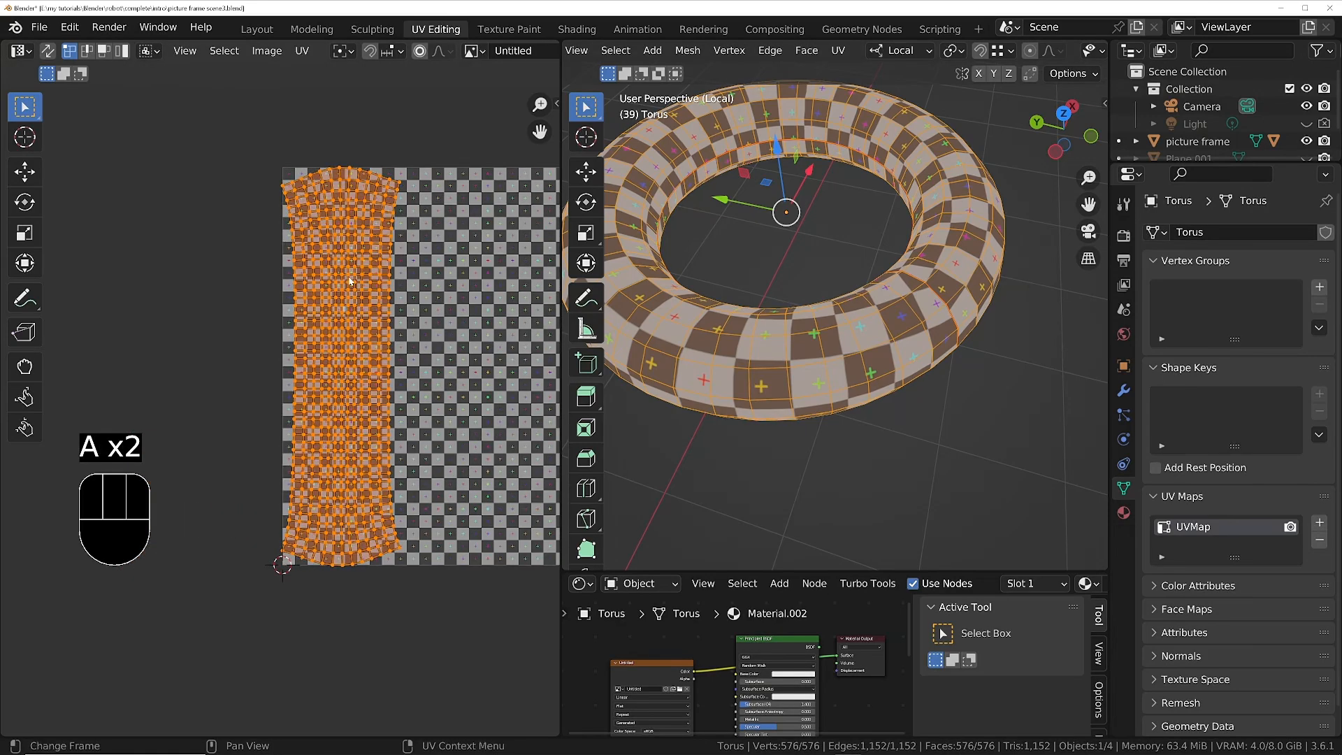
scroll(358, 205, up, 5)
shift+middle_drag(223, 119, 277, 209)
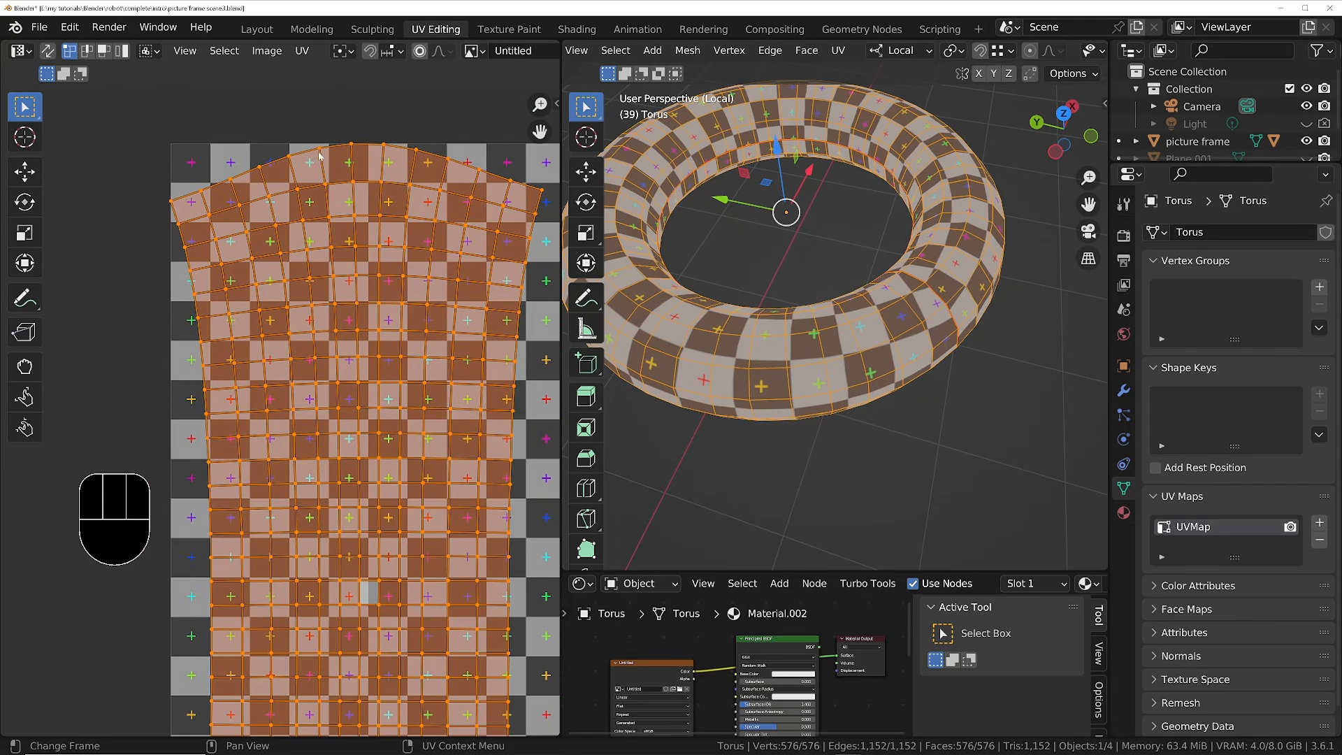
middle_drag(896, 286, 883, 210)
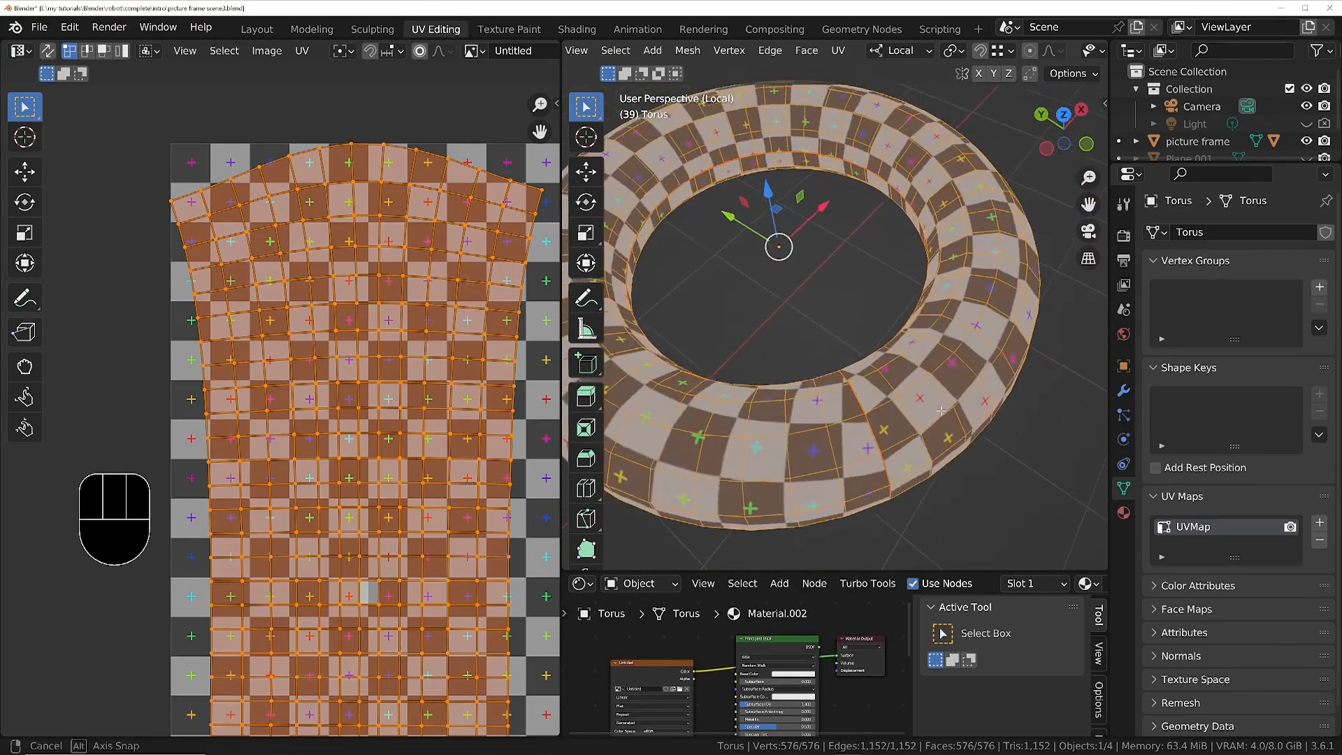
middle_drag(979, 315, 891, 368)
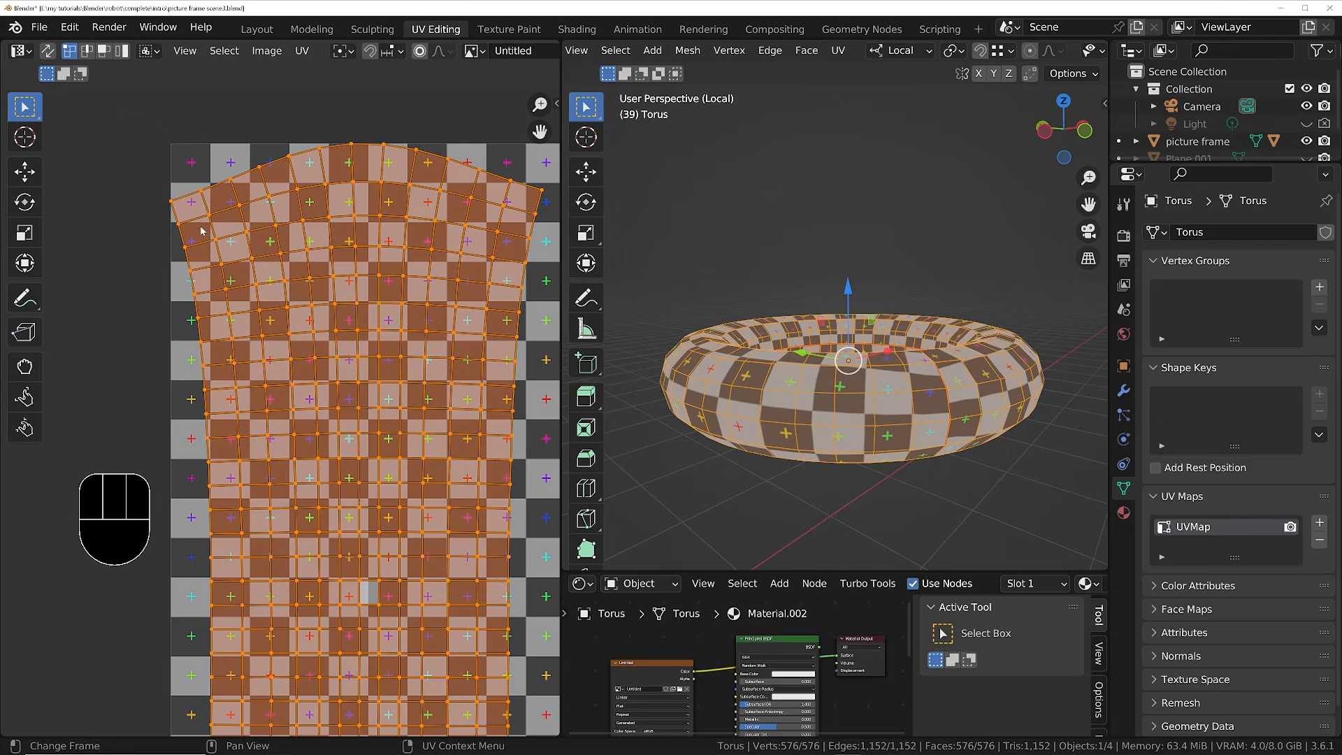
scroll(201, 228, up, 3)
scroll(201, 230, up, 3)
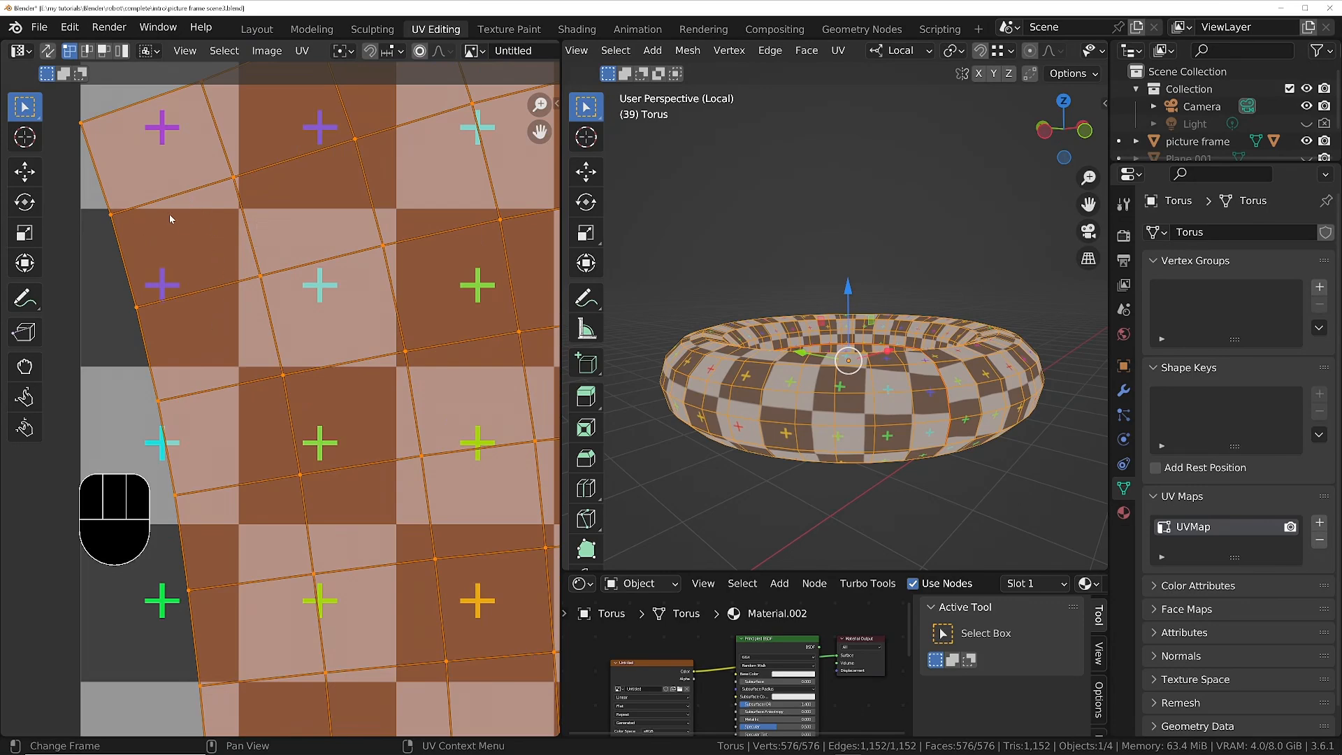
middle_drag(749, 315, 867, 361)
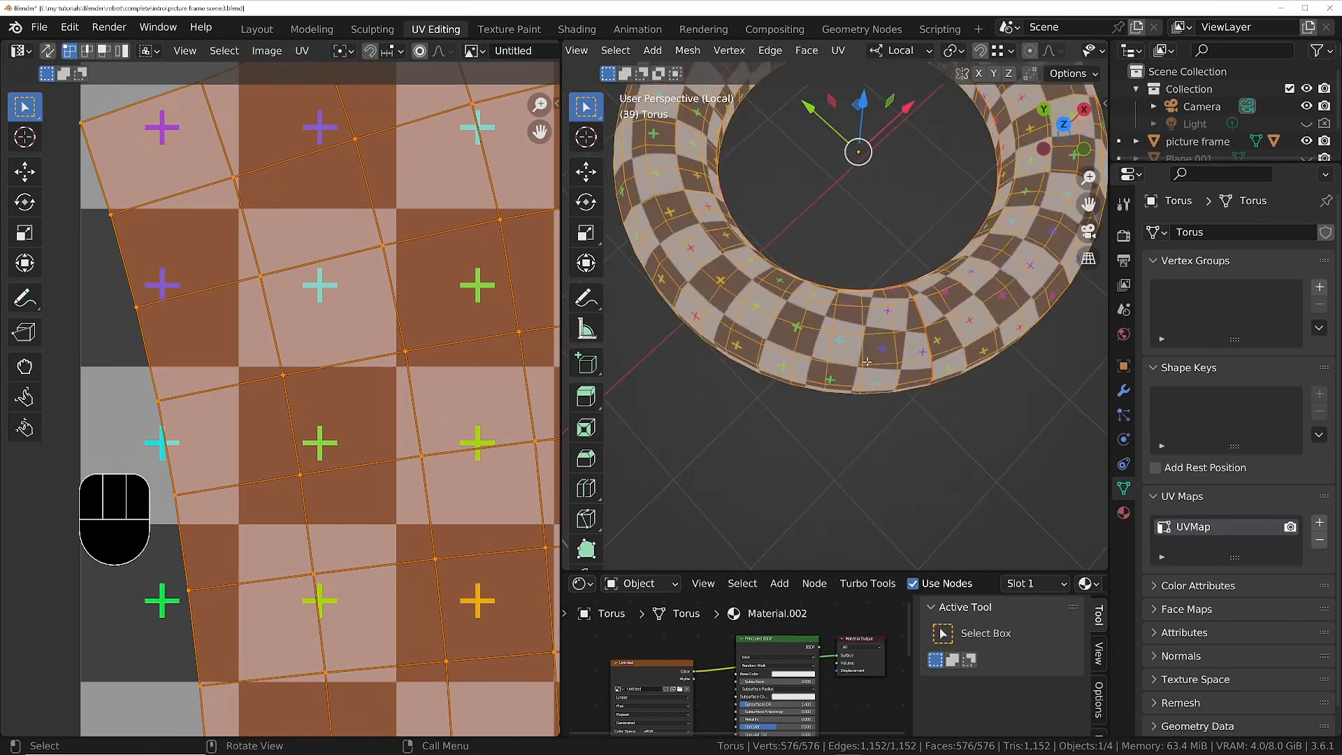
scroll(867, 361, up, 4)
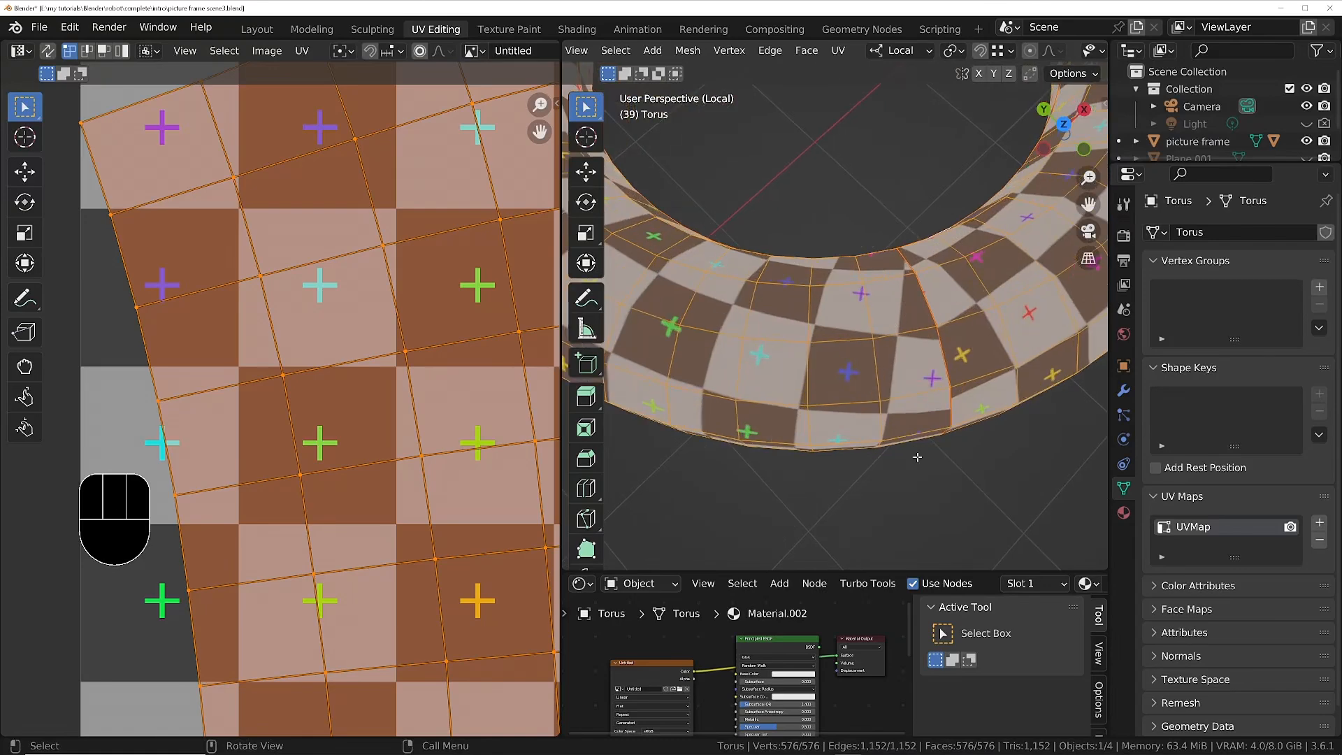
scroll(902, 322, down, 3)
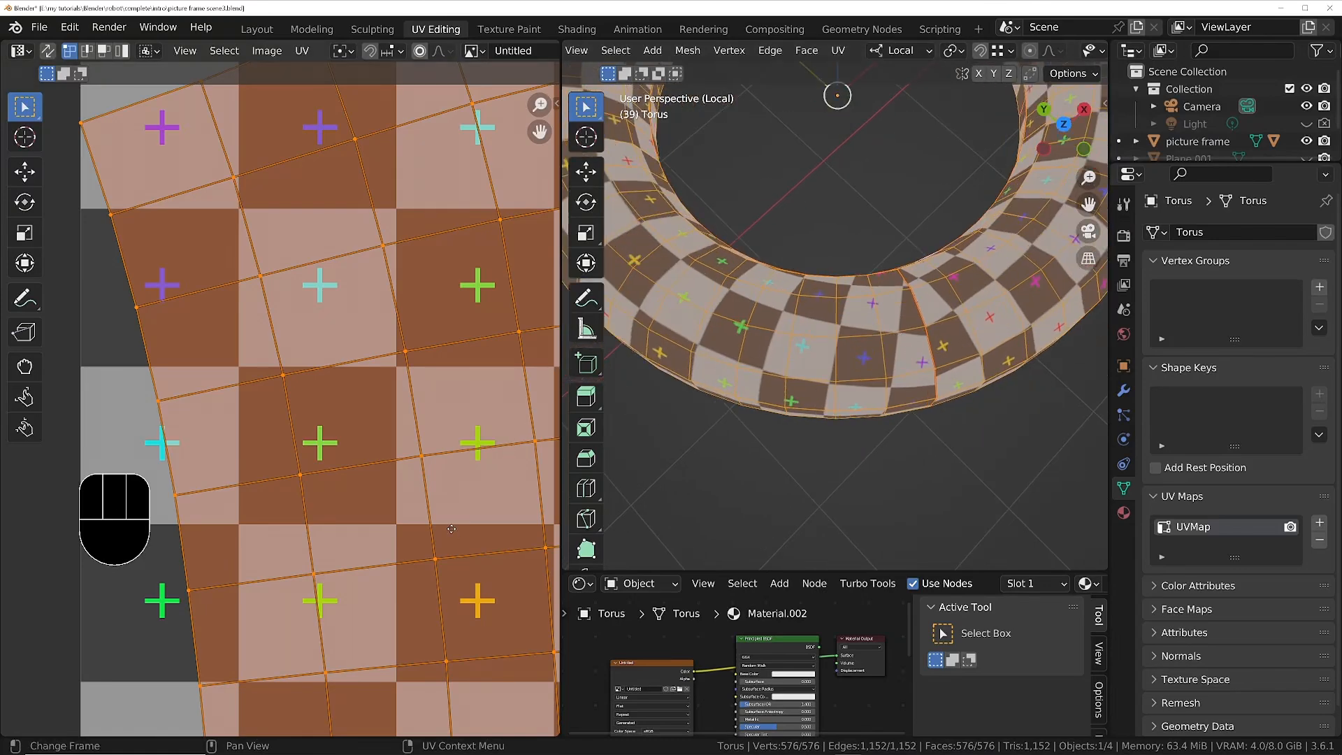
scroll(452, 529, down, 6)
scroll(363, 455, up, 2)
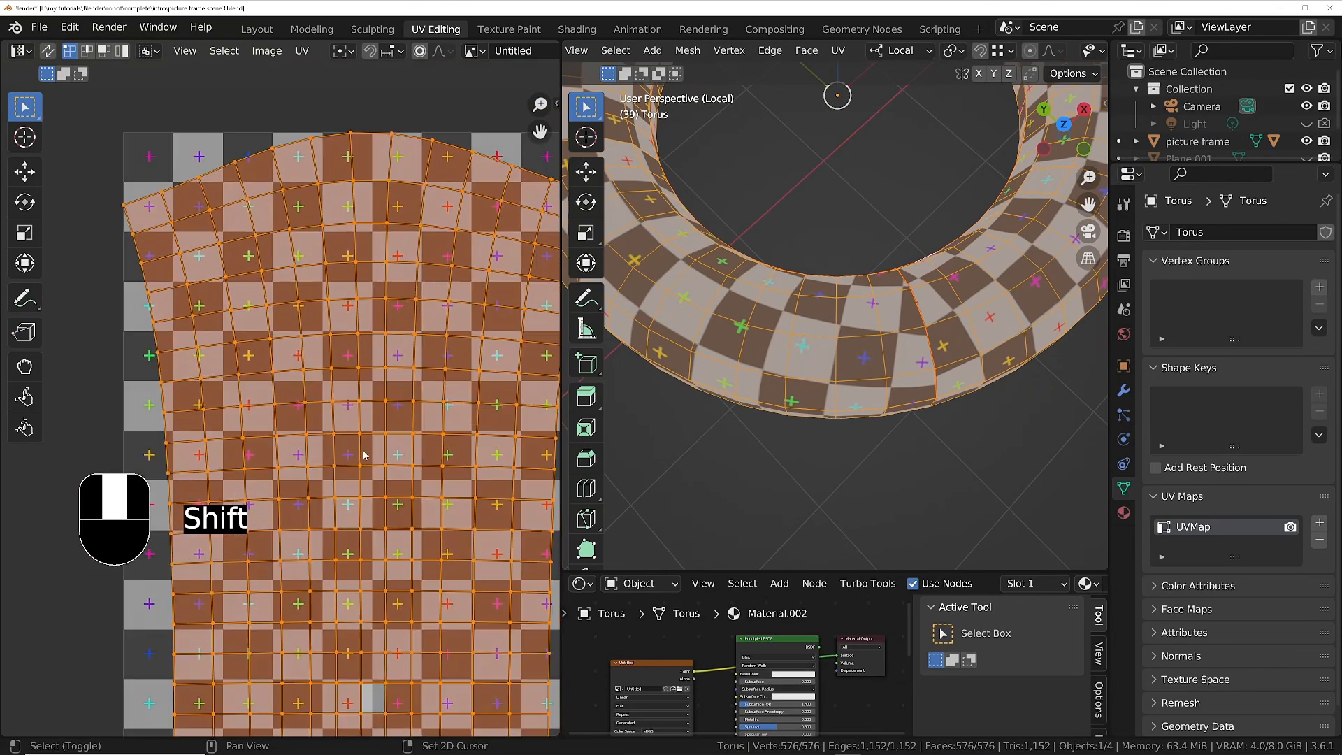
- Check the Follow Active Quads option for the UV island and examine the island's active quad up close
right_click(370, 323)
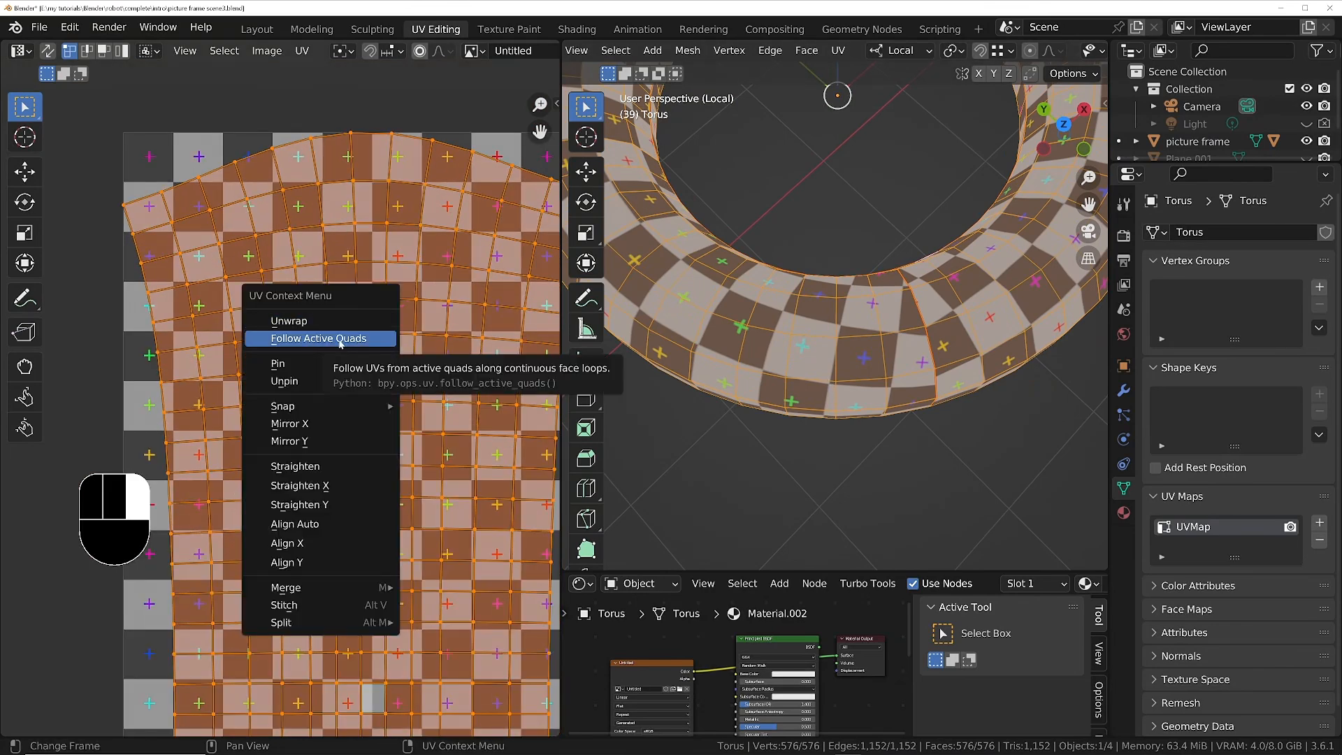
click(341, 339)
shift+middle_drag(390, 692, 373, 490)
scroll(373, 490, down, 2)
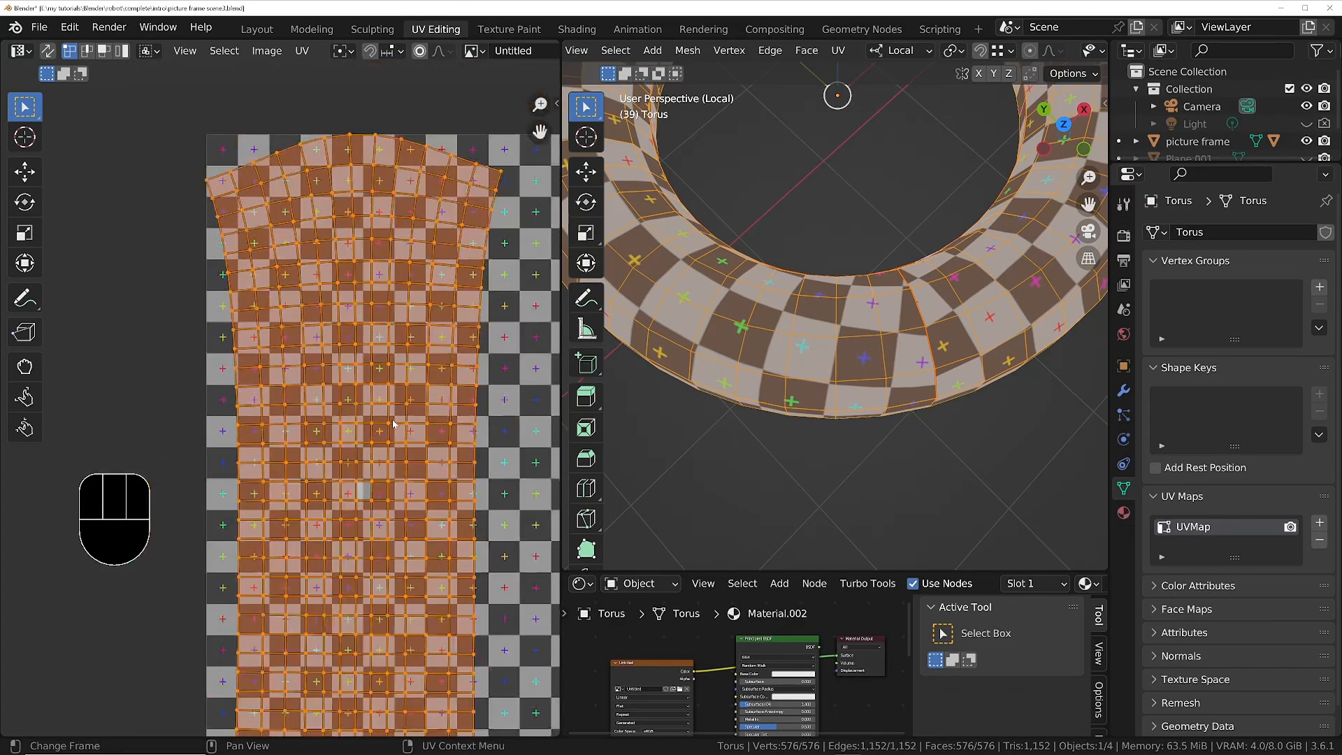
scroll(374, 513, up, 3)
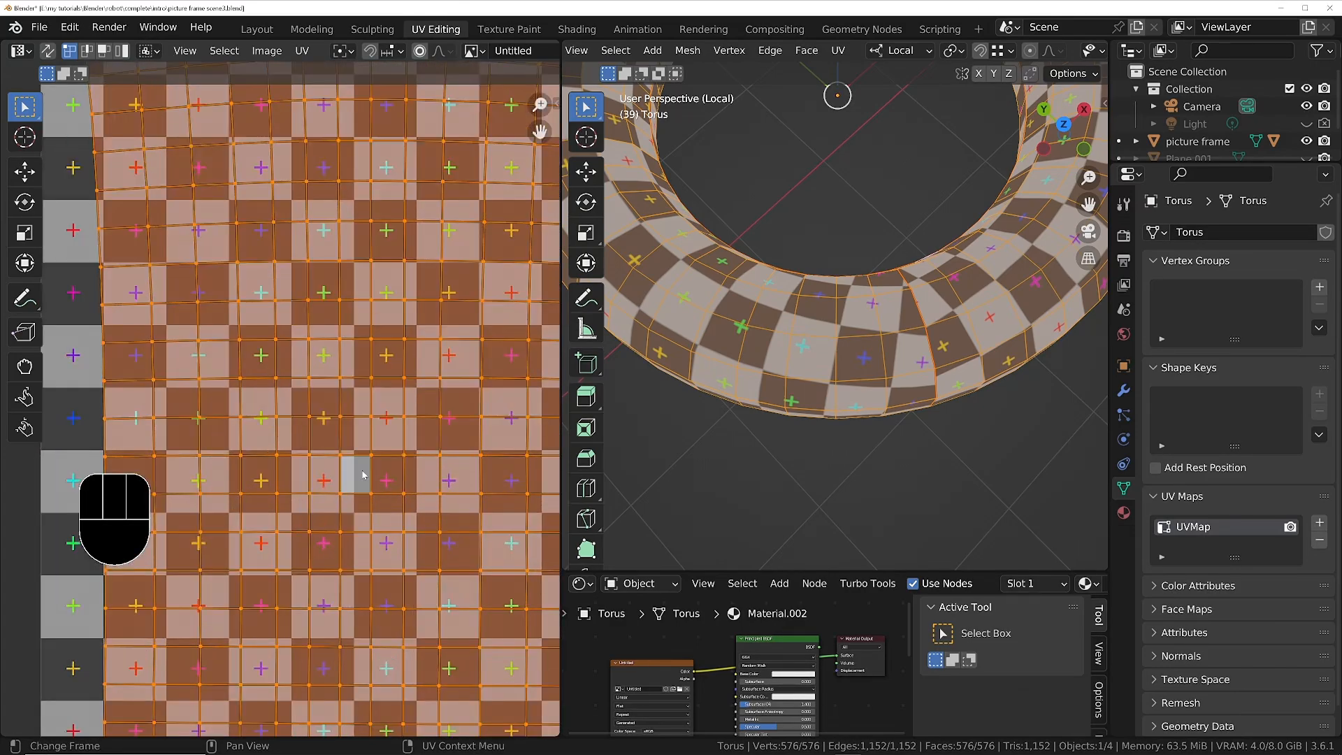
scroll(363, 474, down, 3)
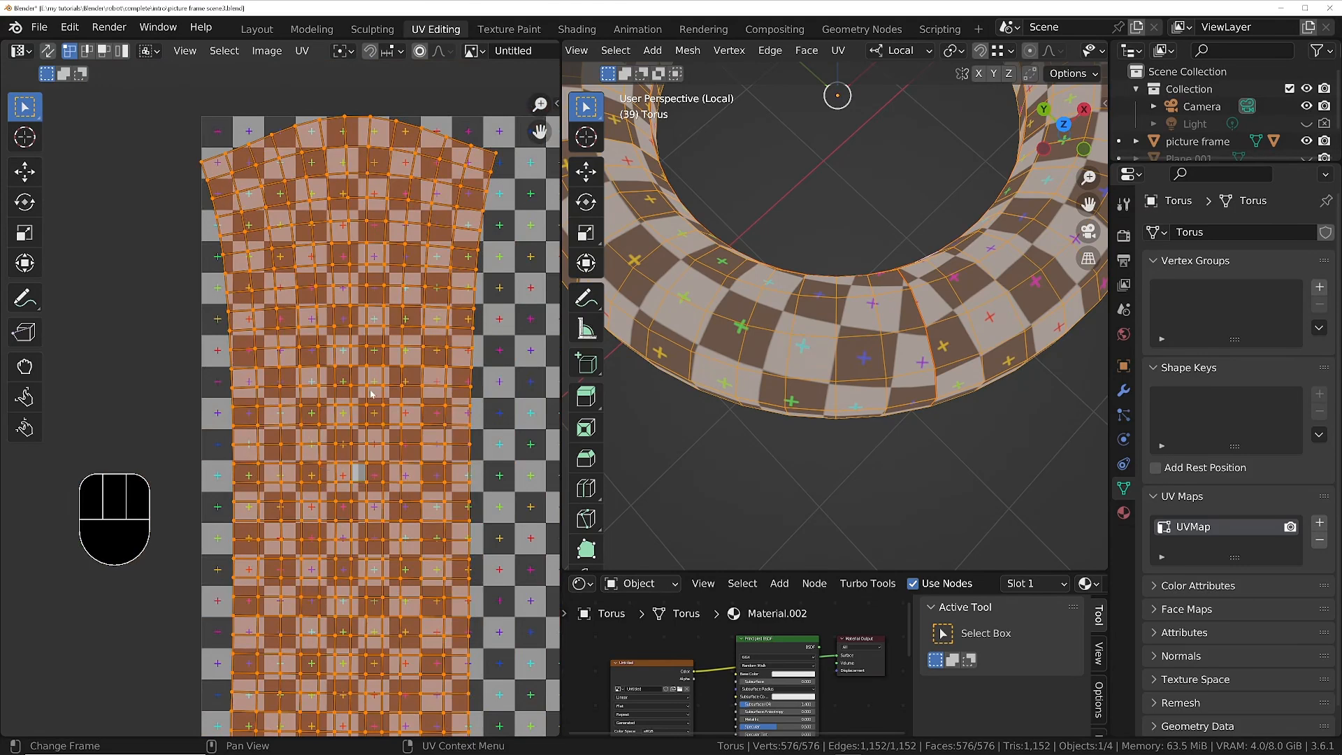
scroll(353, 489, up, 6)
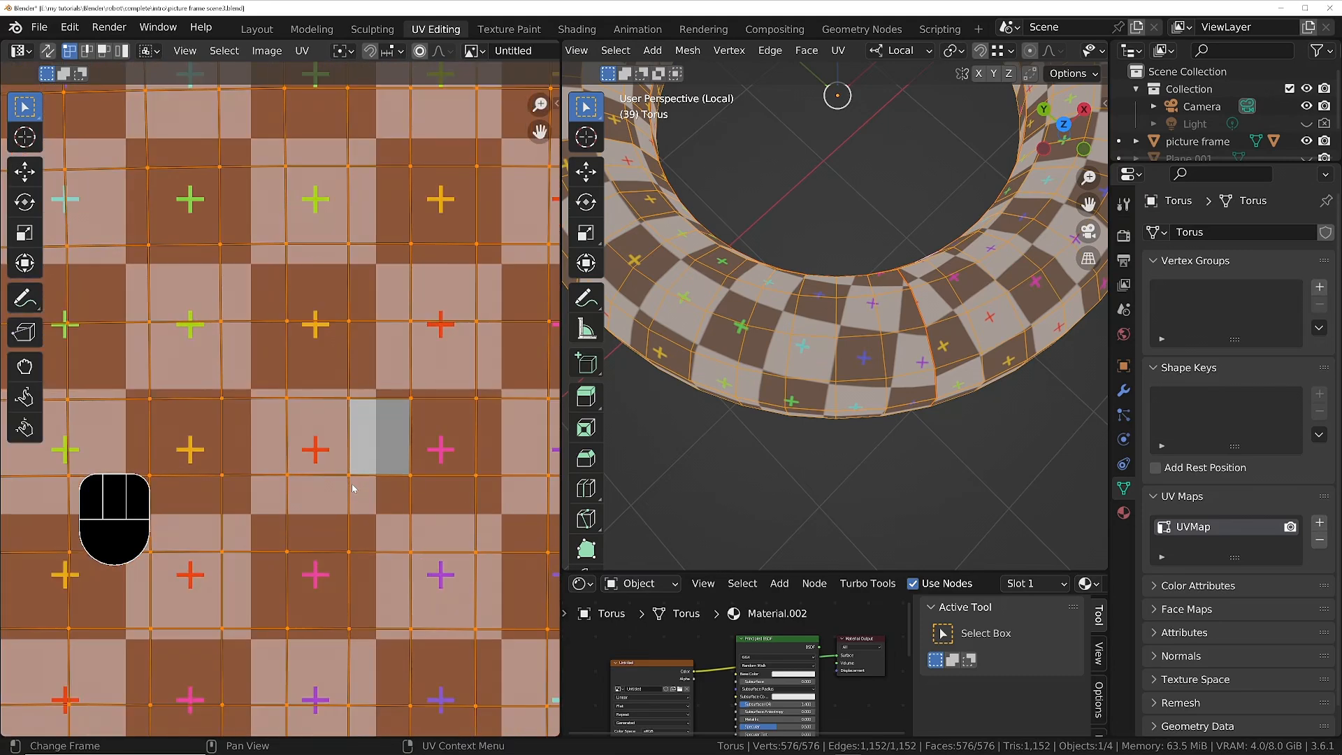
- Switch the UV selection to faces and select a single quad near the middle of the island
key(3)
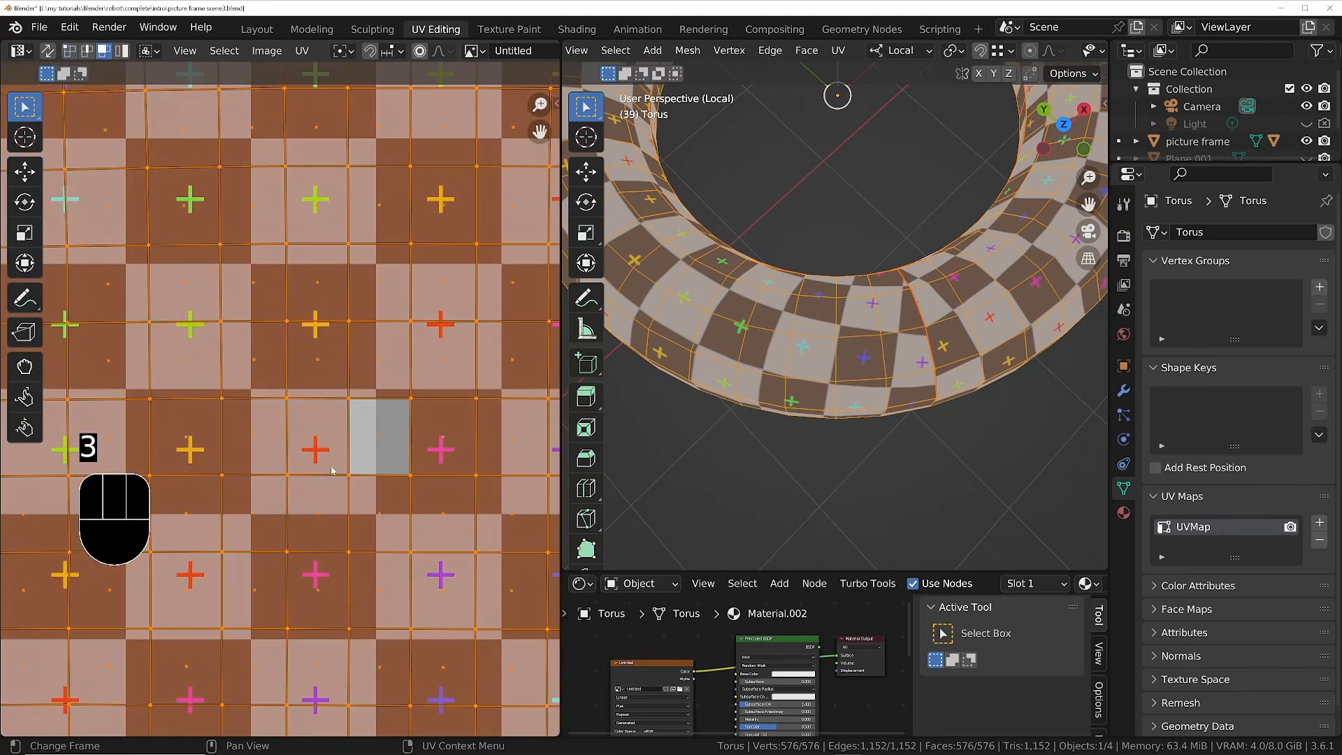
click(355, 401)
scroll(346, 447, down, 5)
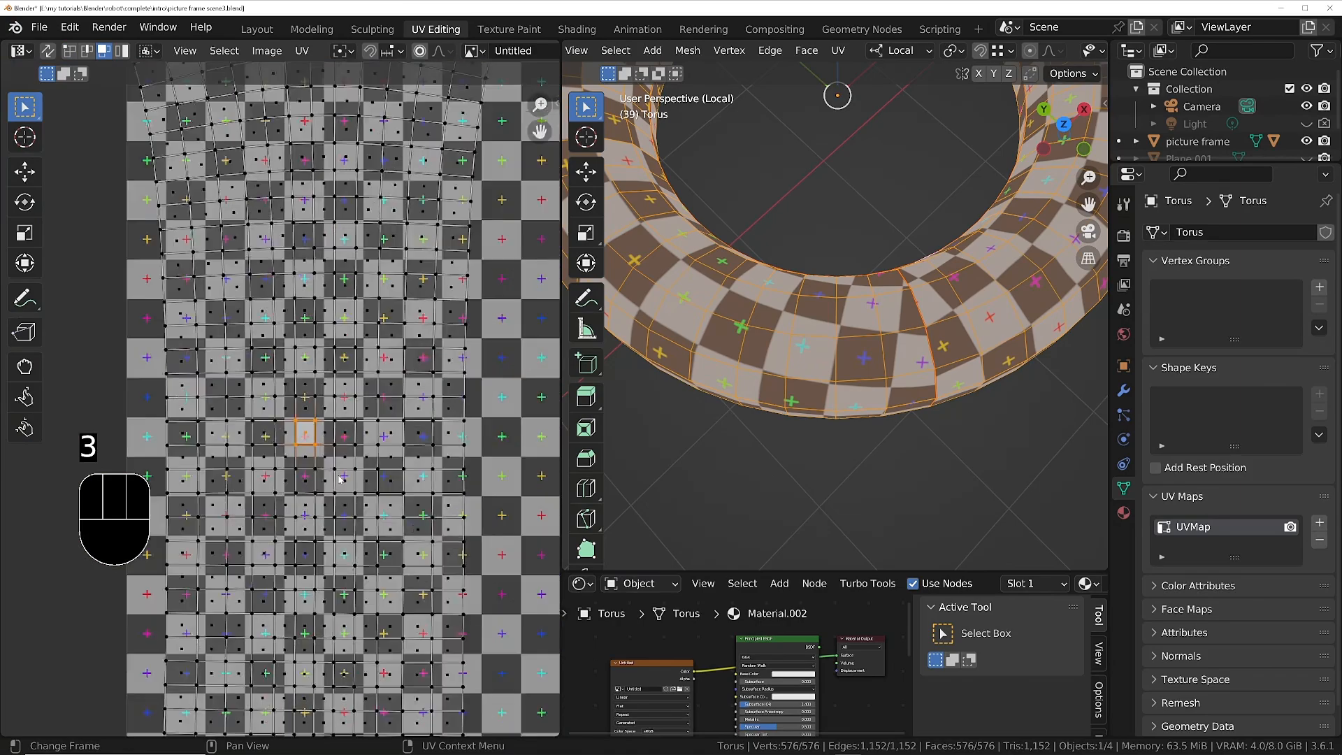
scroll(331, 517, down, 3)
shift+middle_drag(329, 561, 355, 402)
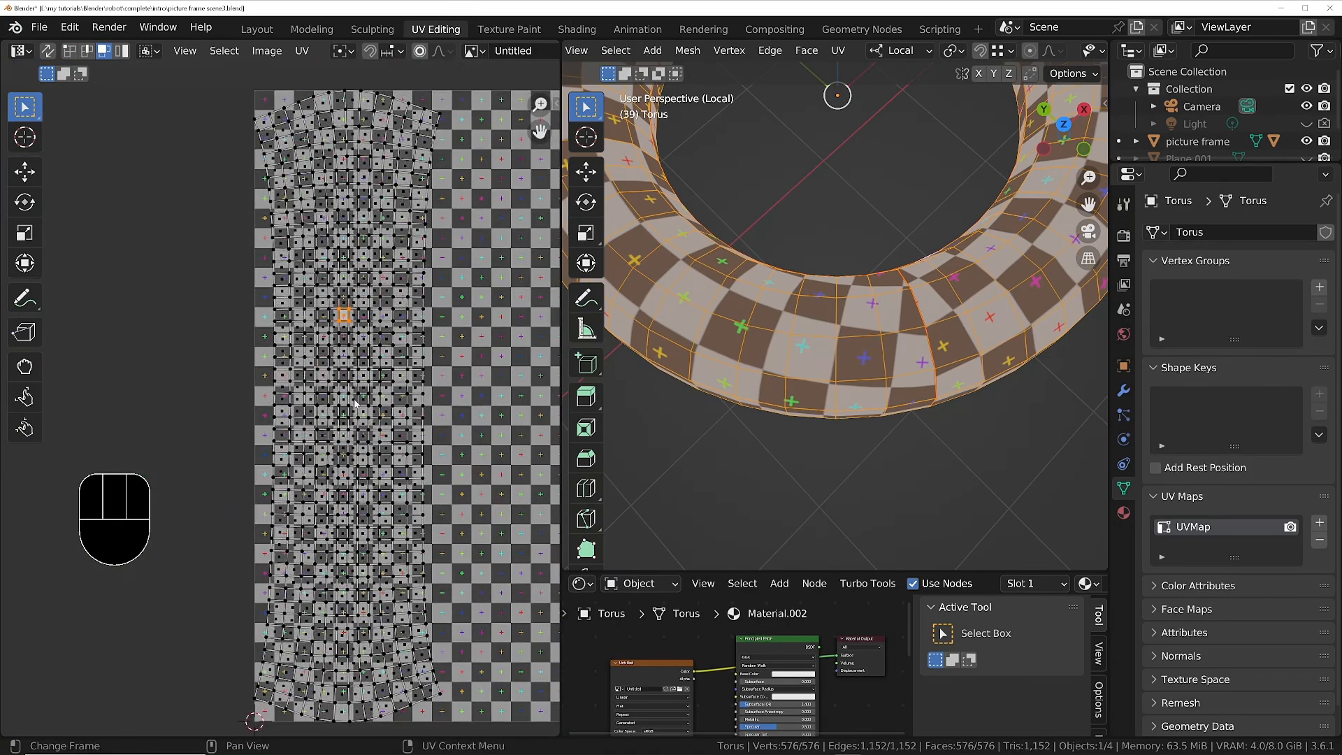
click(355, 402)
scroll(355, 402, up, 4)
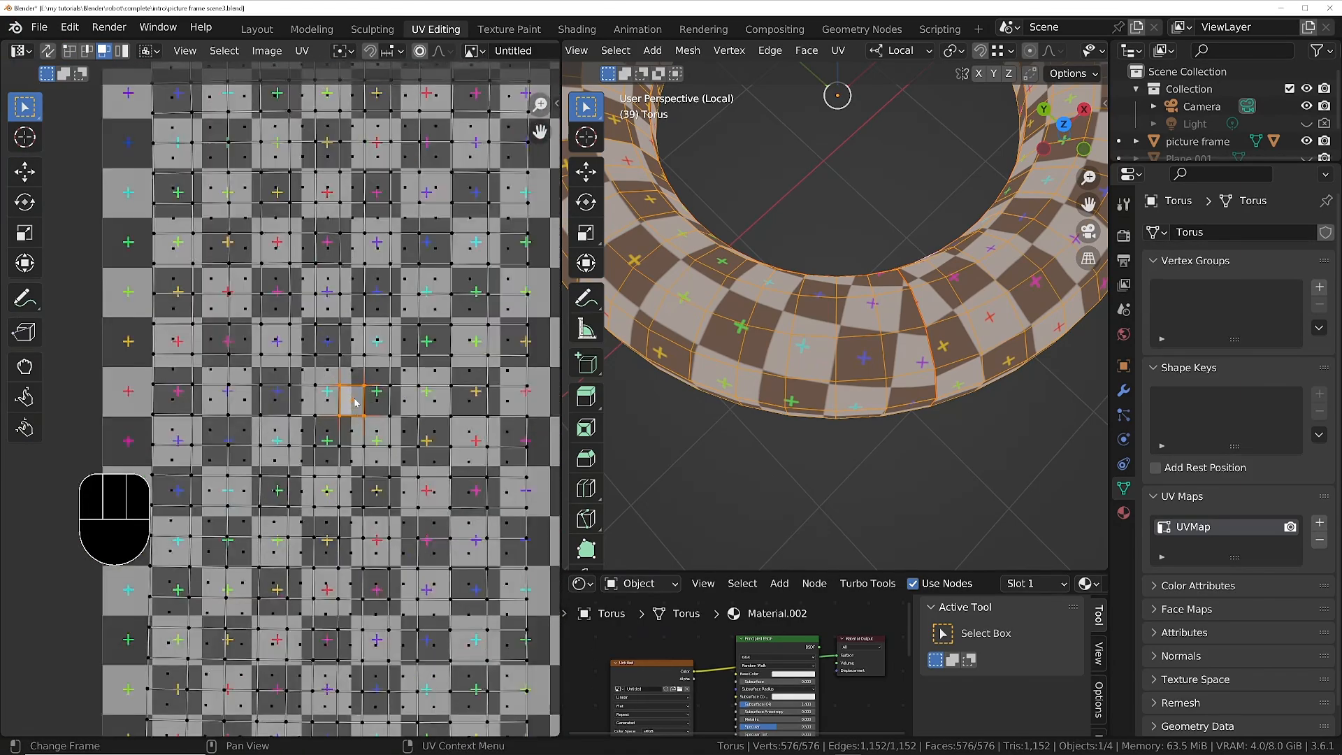
scroll(356, 402, up, 4)
scroll(355, 402, up, 2)
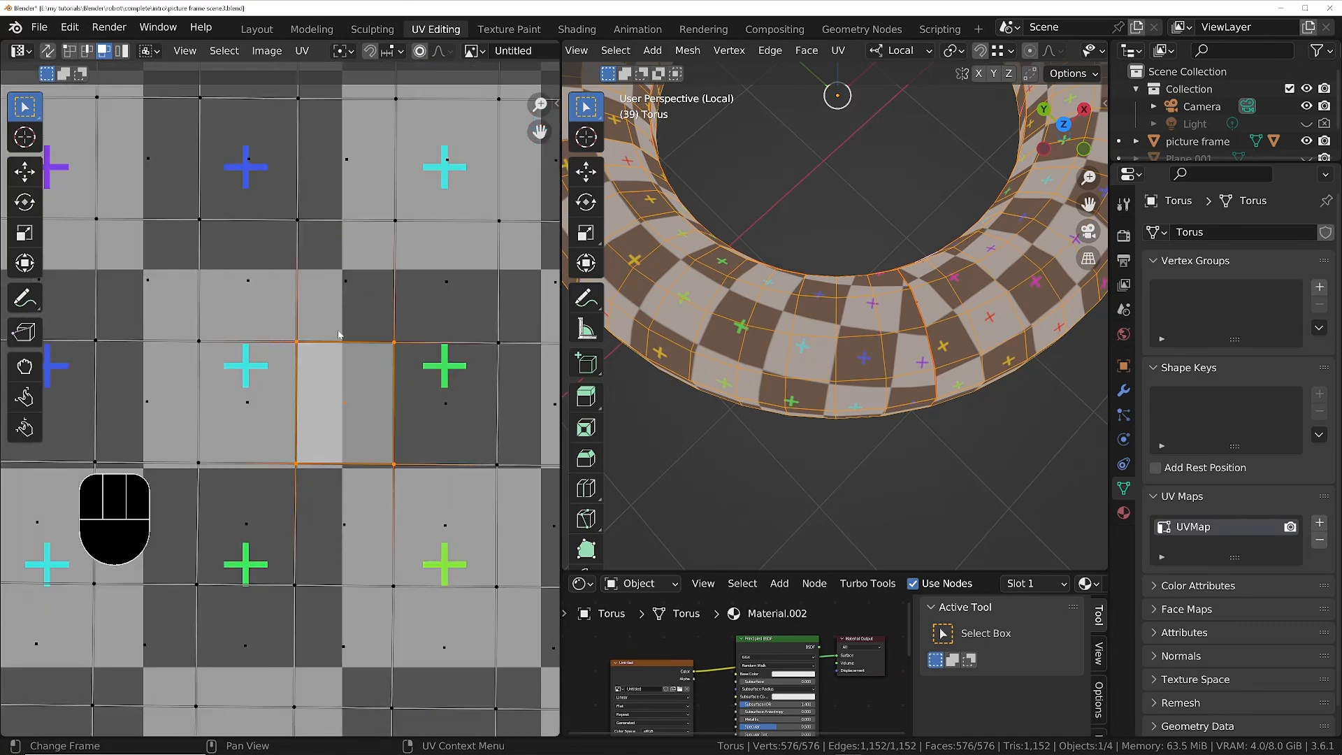
- Switch the UV selection to edges and select the upper and lower edges of the active quad
key(2)
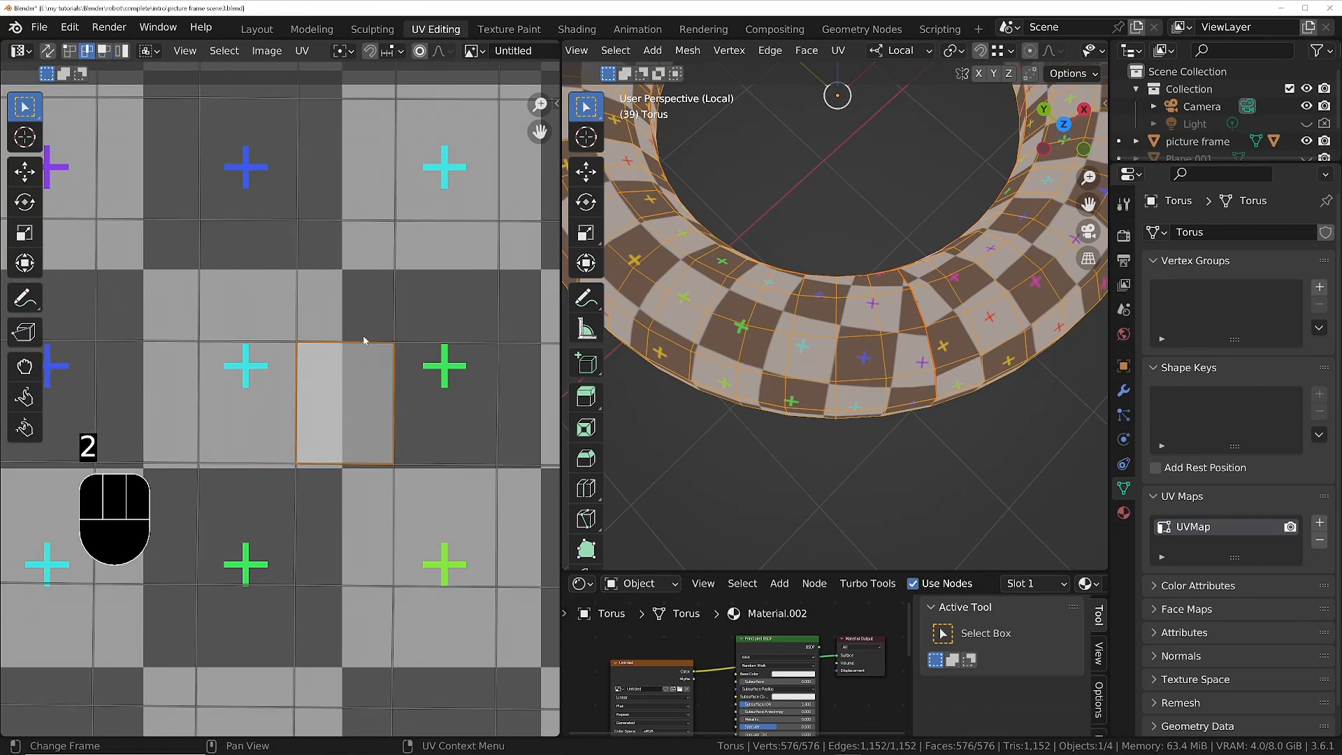
click(364, 342)
shift+click(364, 463)
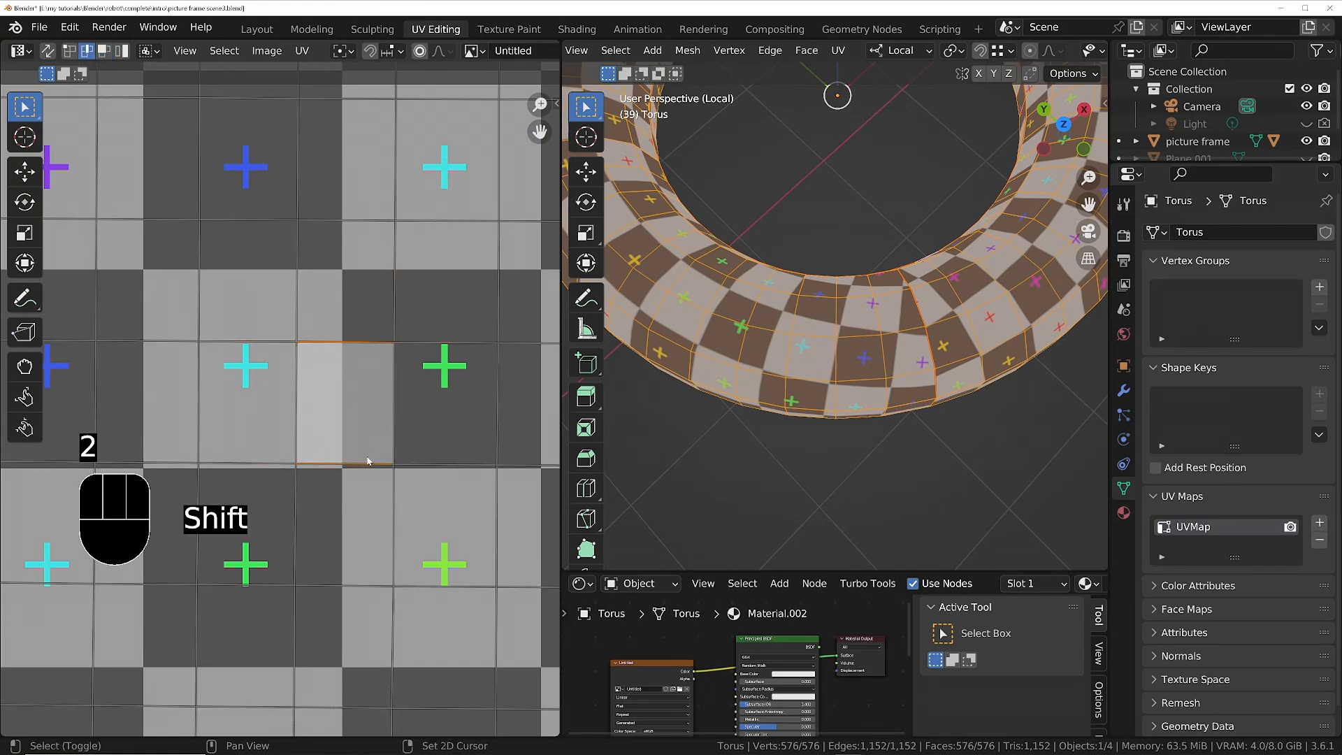
drag(334, 52, 384, 134)
key(s)
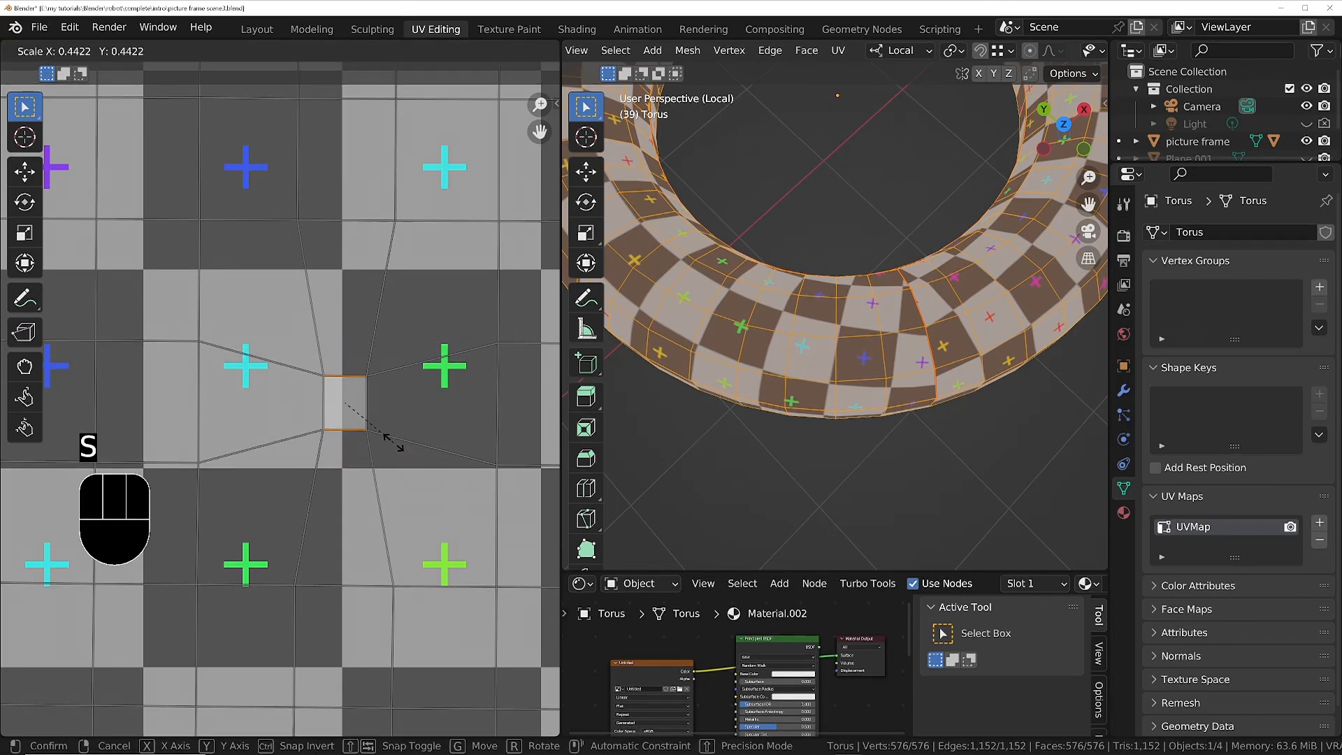
right_click(341, 316)
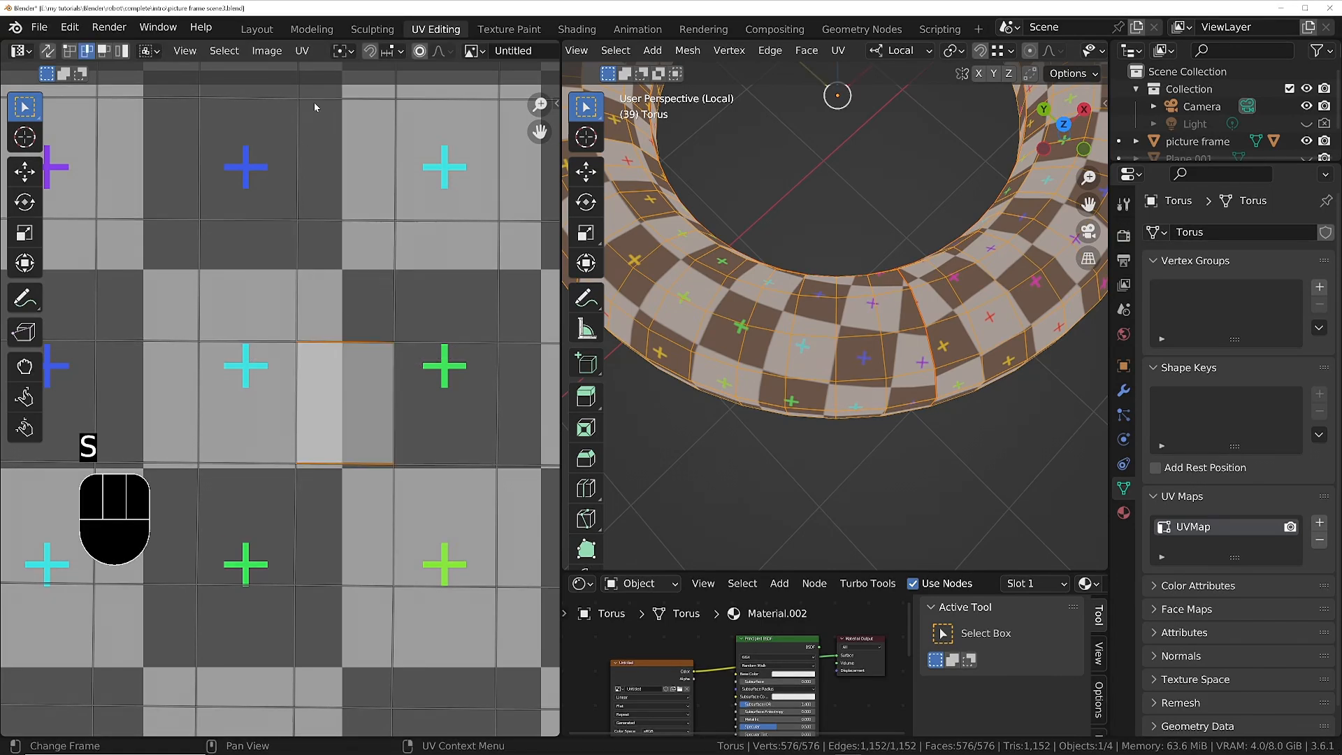
- Set the UV pivot to Individual Origins and straighten the quad's upper and lower edges by scaling them along Y
drag(342, 51, 386, 140)
key(s)
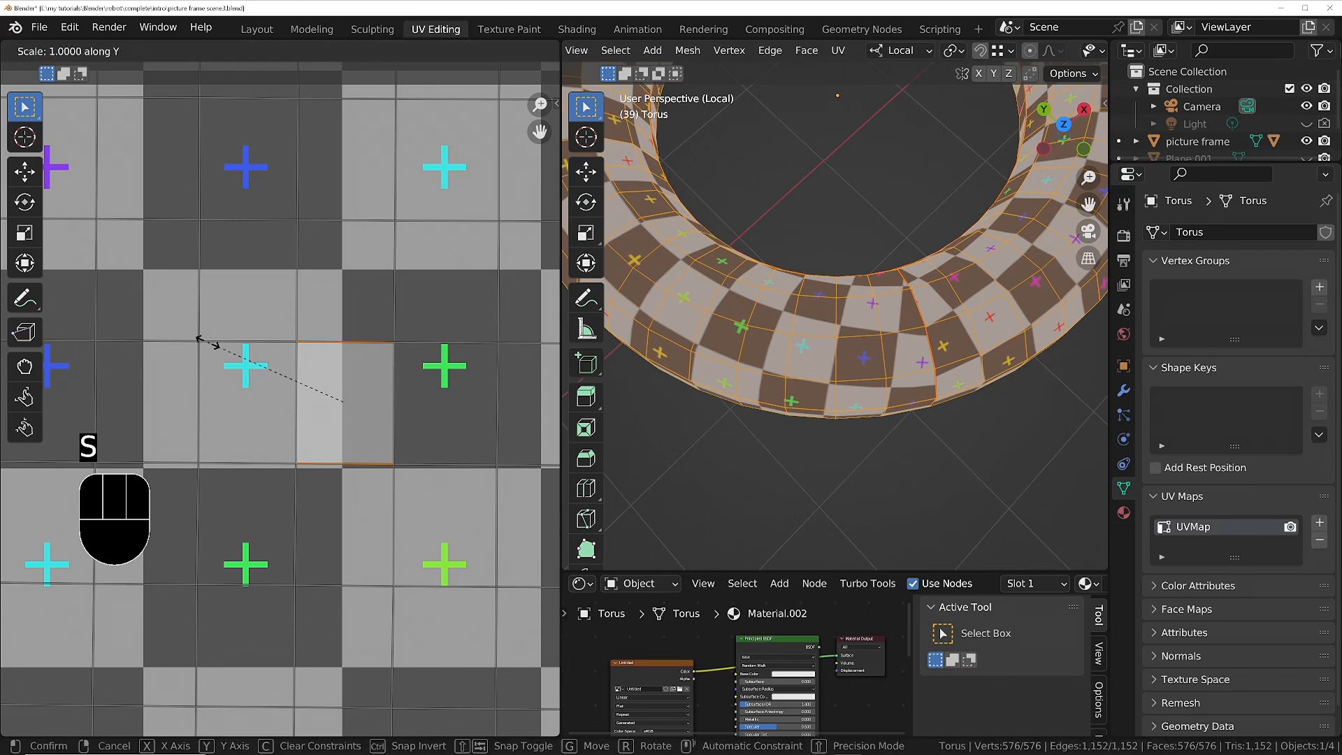
click(208, 345)
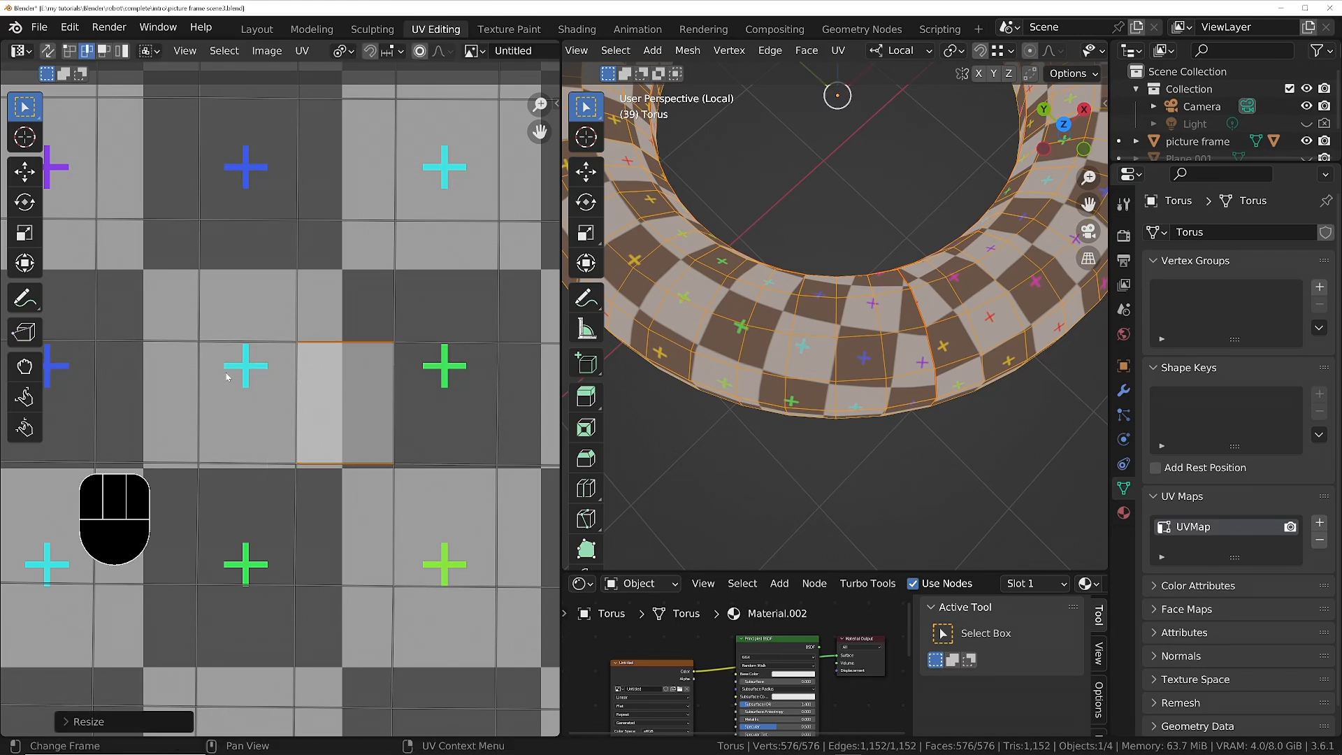
- Select the two side edges of the quad and straighten them by scaling along X around their individual origins
scroll(290, 302, up, 3)
scroll(485, 506, up, 1)
shift+middle_drag(408, 464, 338, 311)
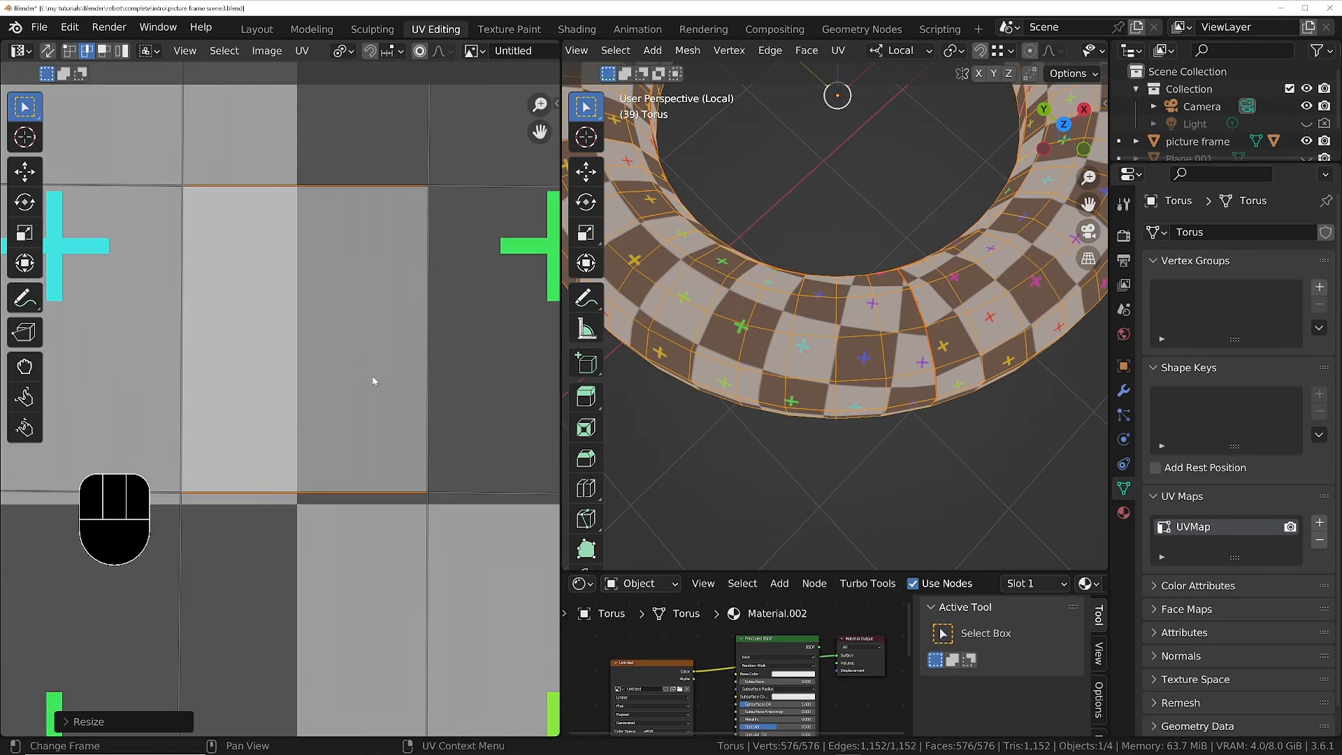
scroll(372, 375, down, 2)
click(403, 325)
shift+click(252, 309)
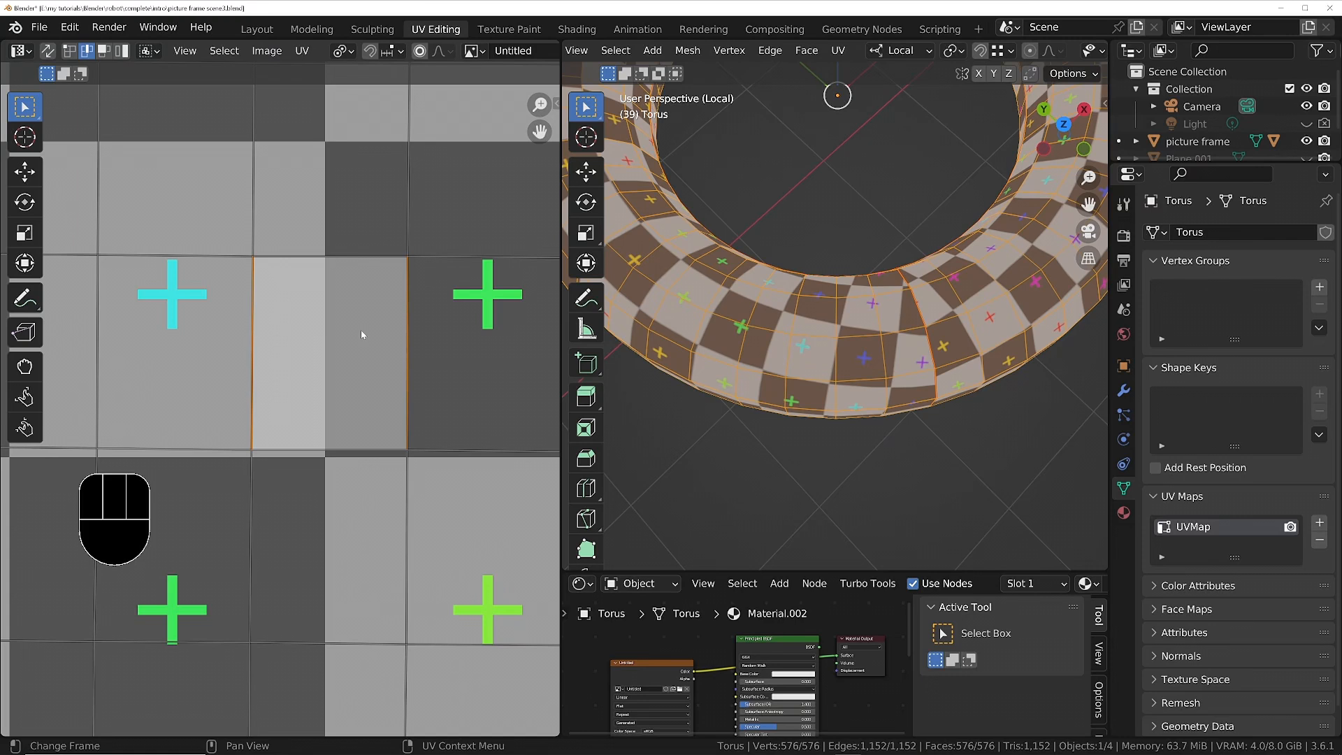
key(s)
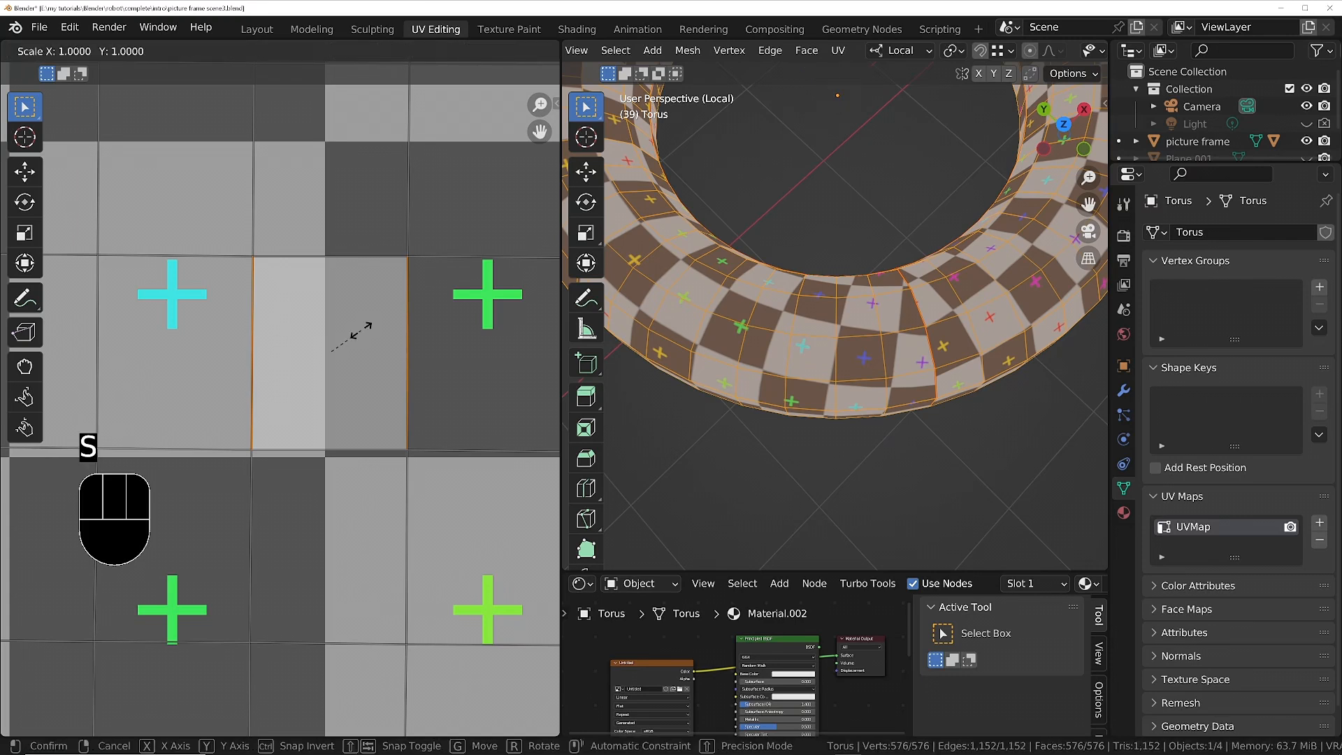
key(x)
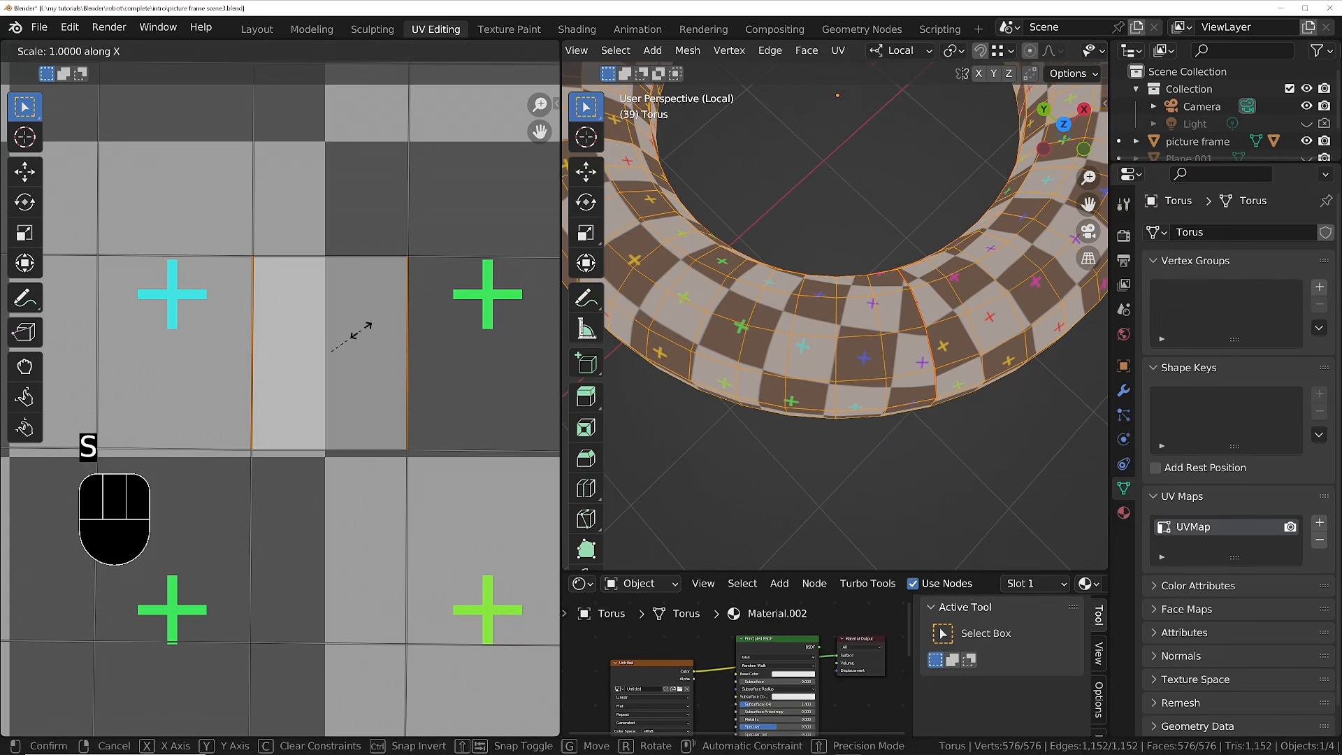
click(361, 334)
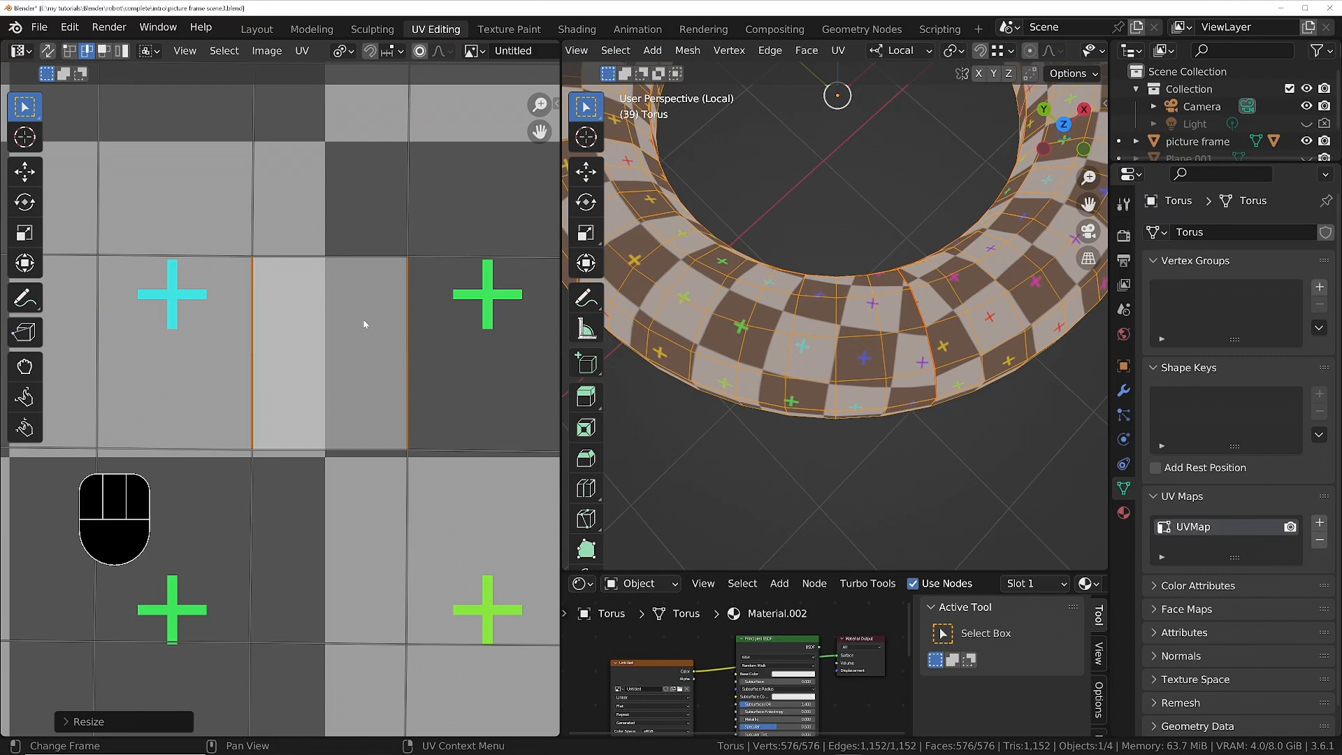
- Skew the straightened quad by moving its lower-right corner vertex inward
key(3)
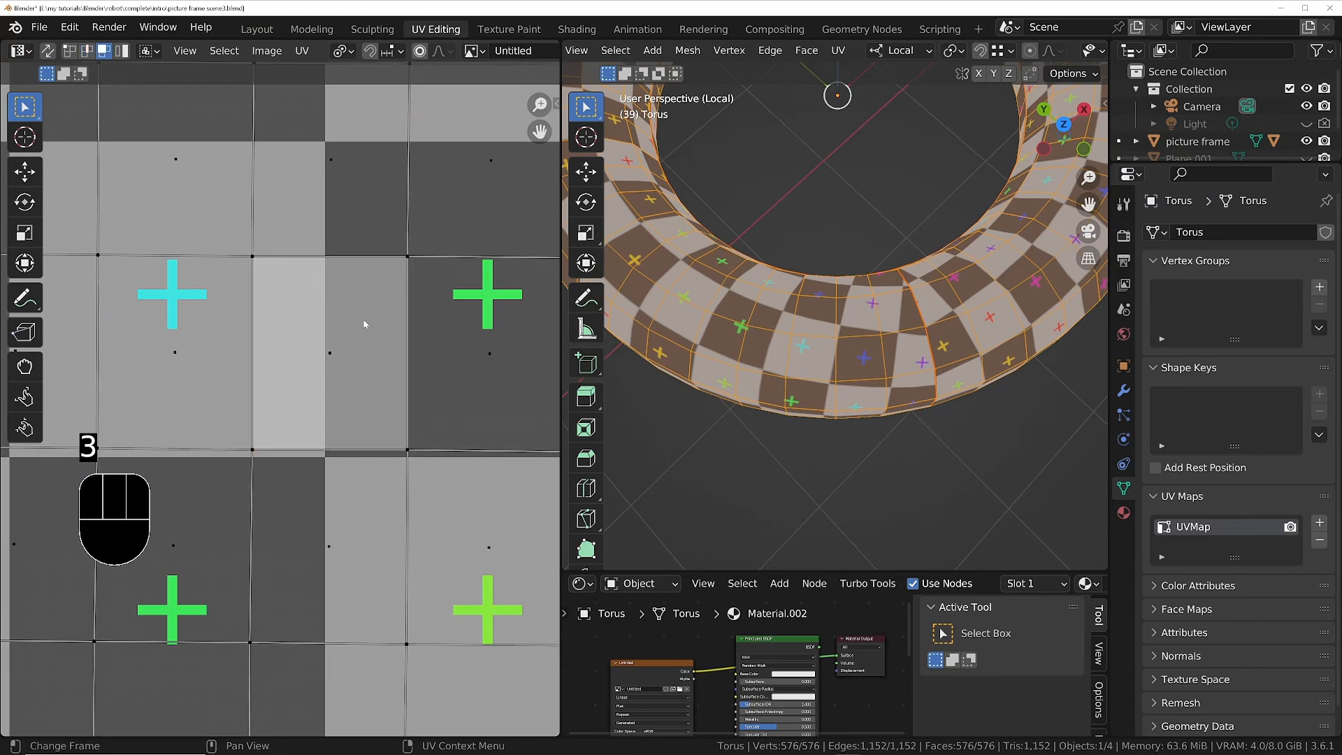
click(333, 354)
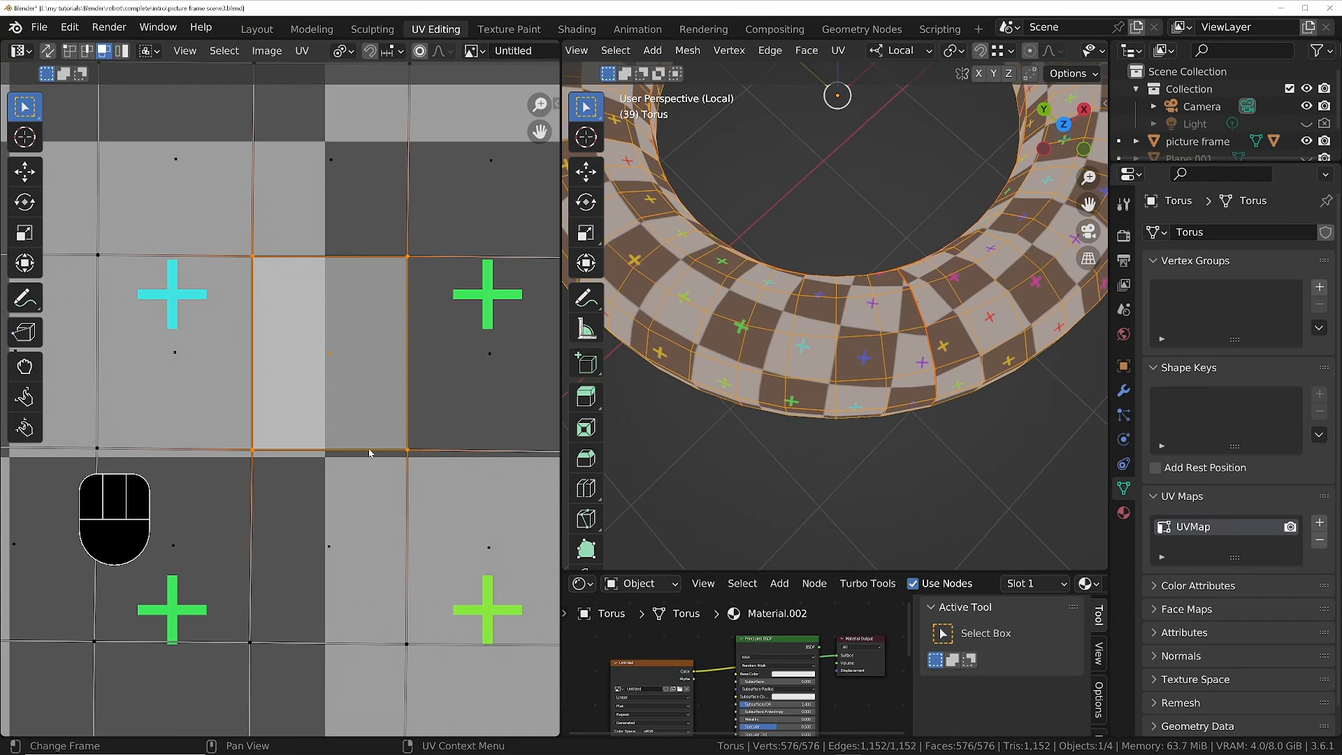
scroll(374, 398, down, 3)
shift+scroll(396, 337, up, 2)
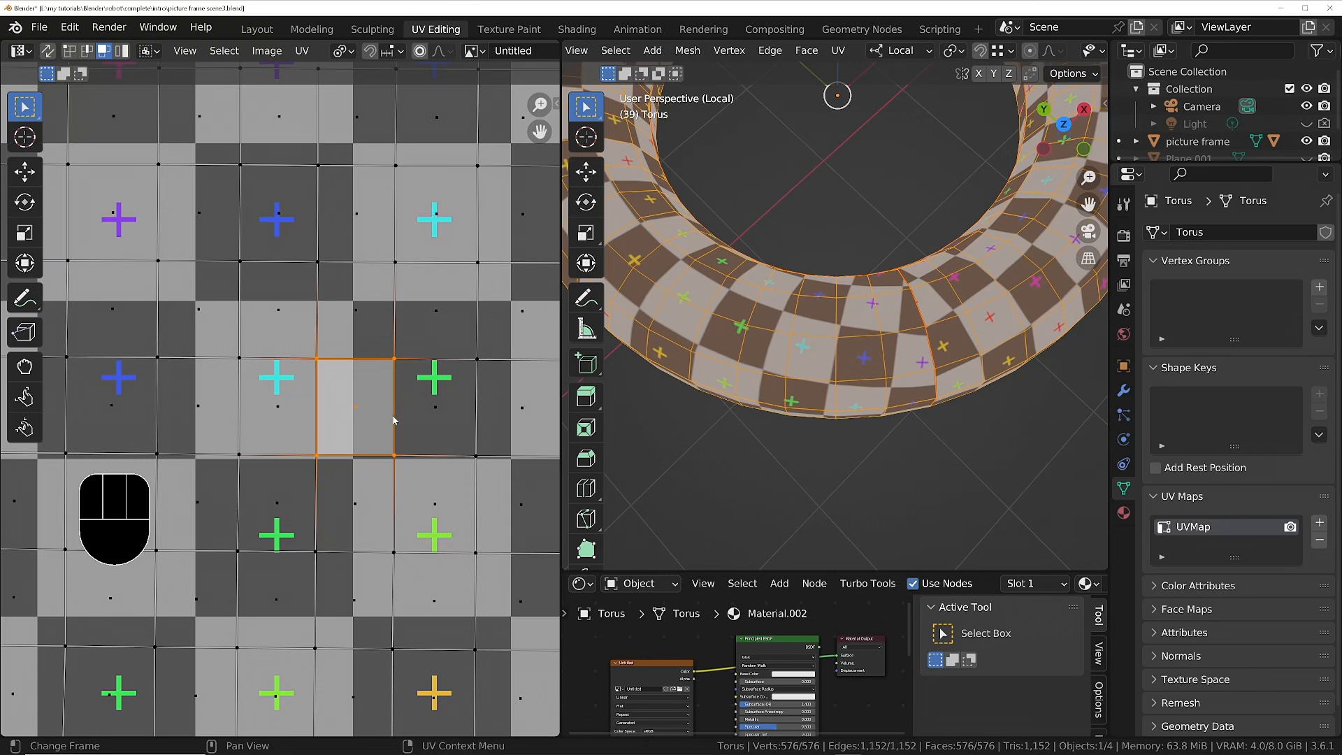
click(395, 457)
key(1)
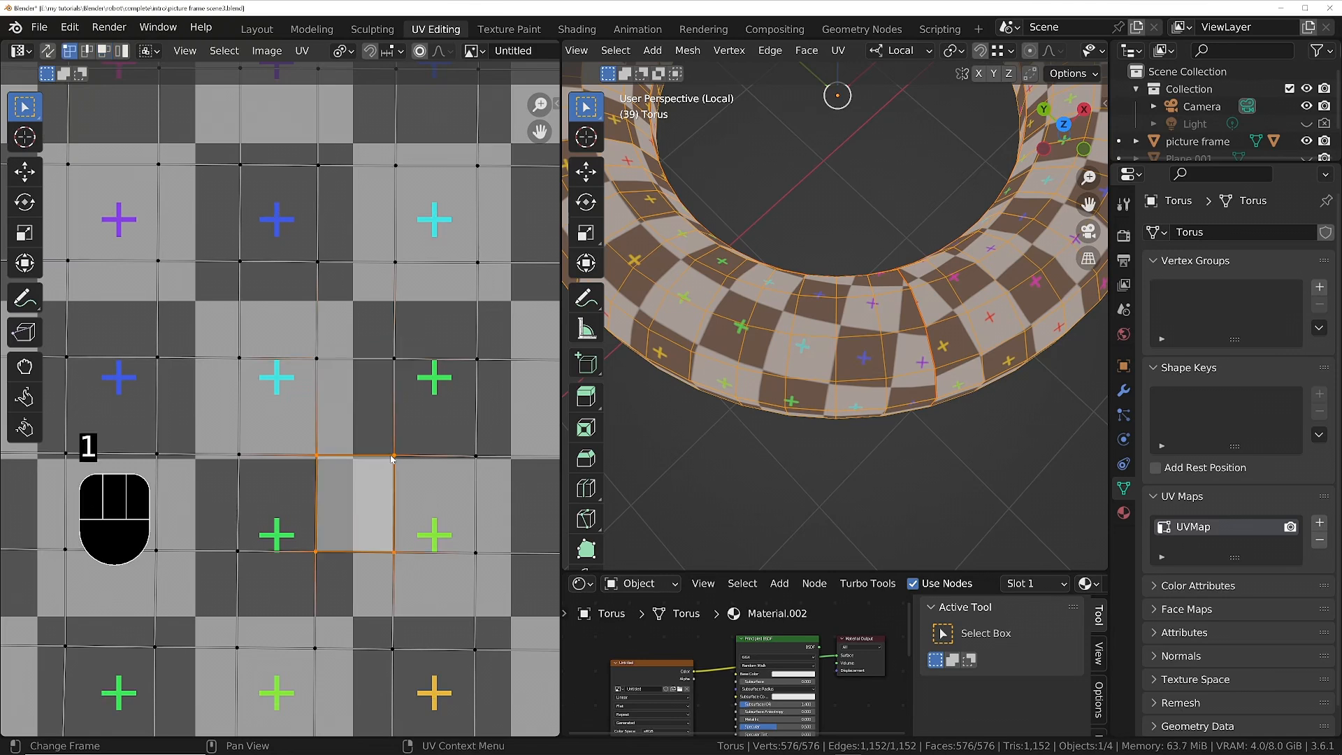
click(396, 457)
key(g)
click(380, 443)
scroll(381, 418, down, 4)
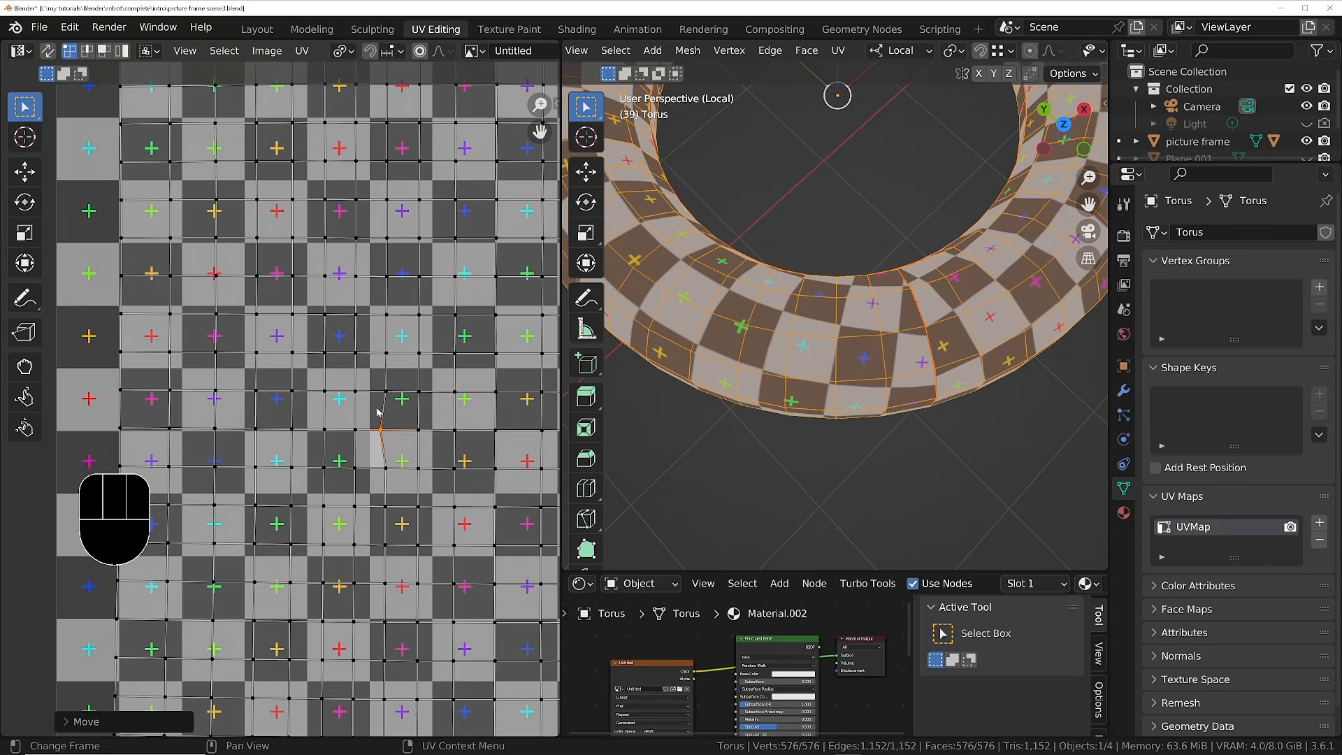
- Make the skewed quad the active face, select its whole linked island and apply Follow Active Quads
key(3)
click(376, 412)
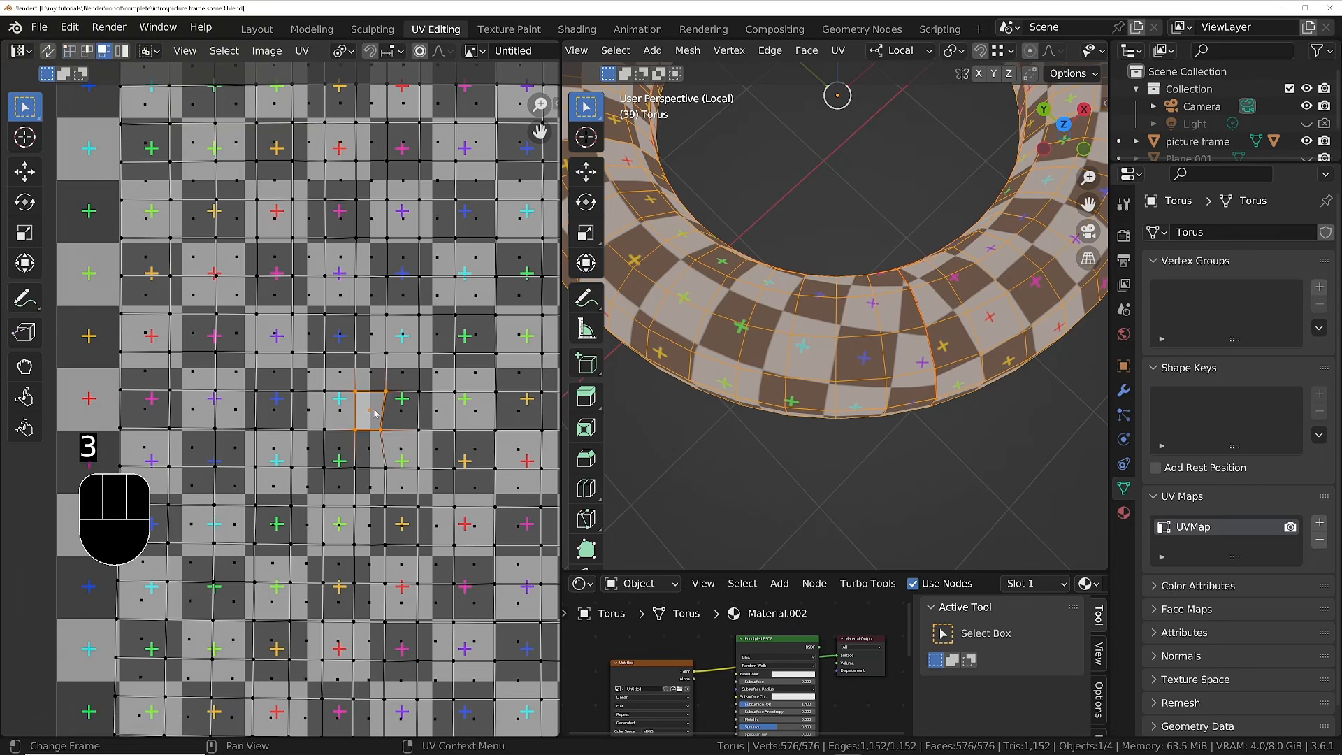
scroll(376, 412, up, 2)
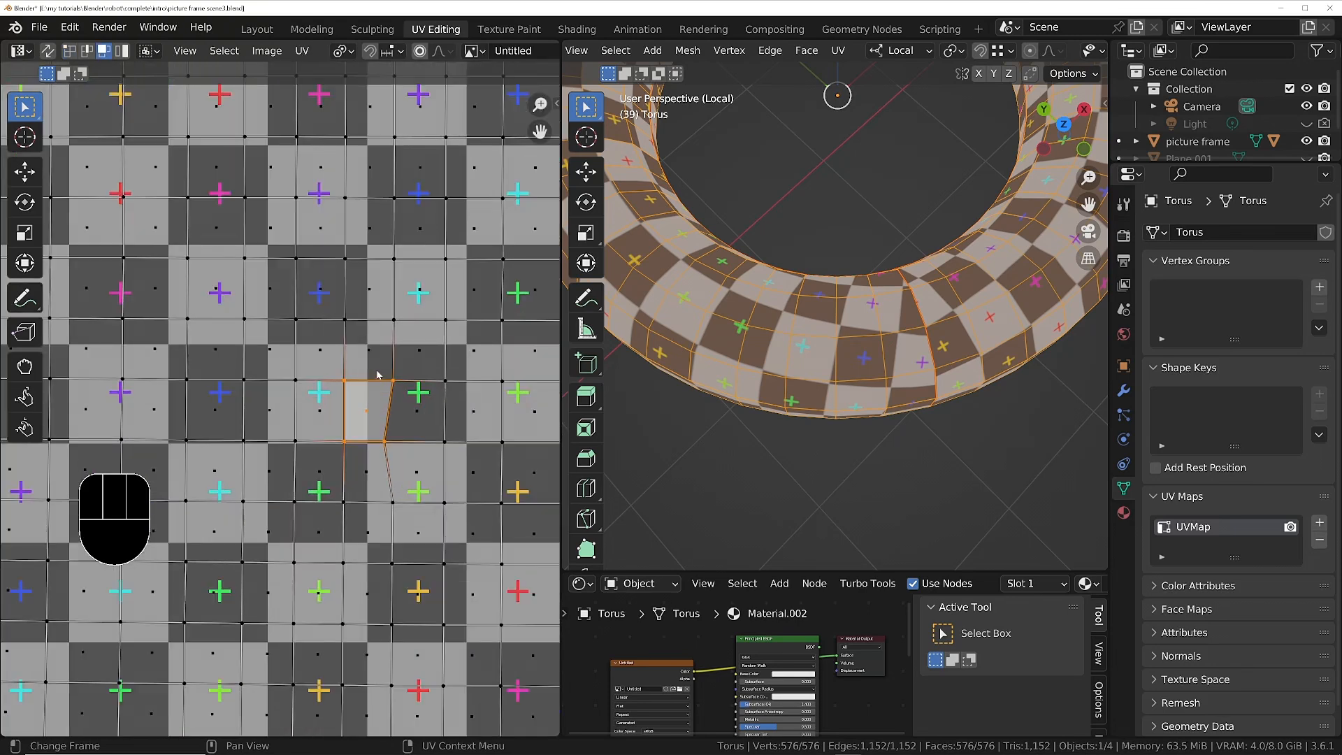
key(l)
right_click(410, 312)
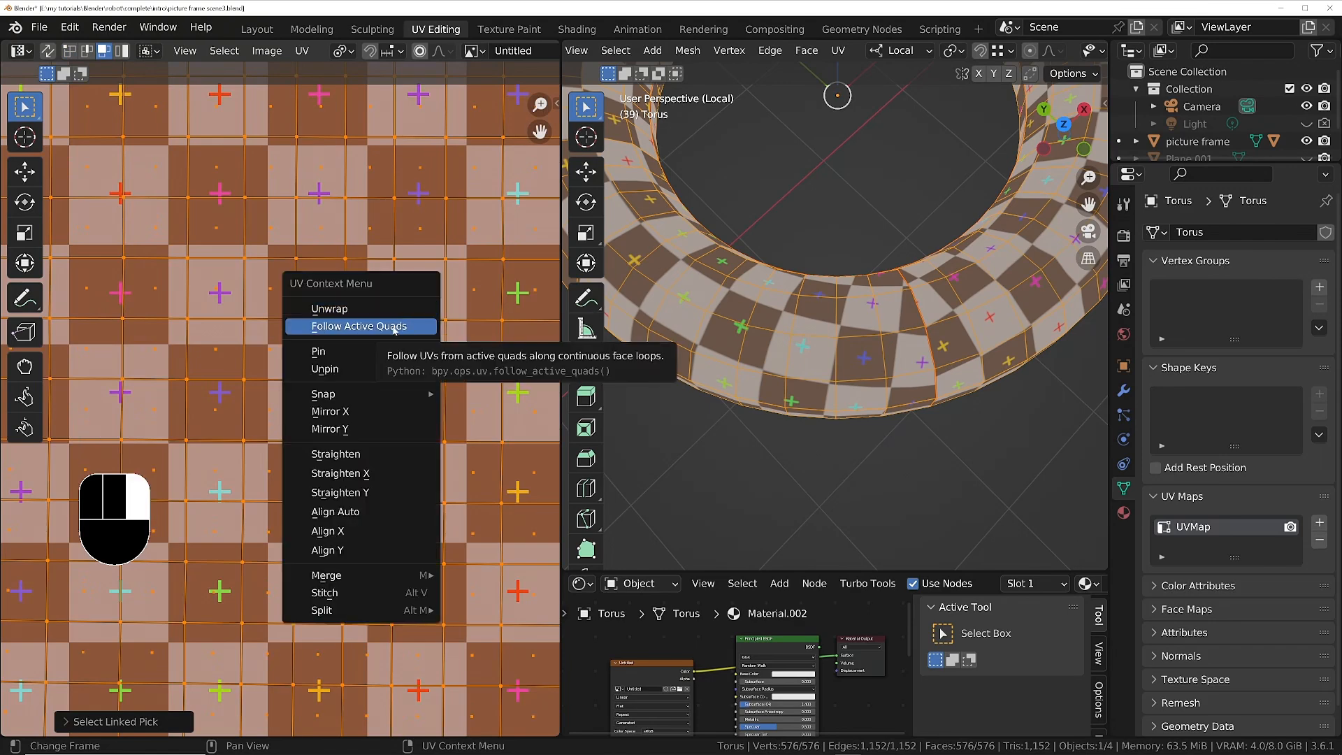
click(395, 327)
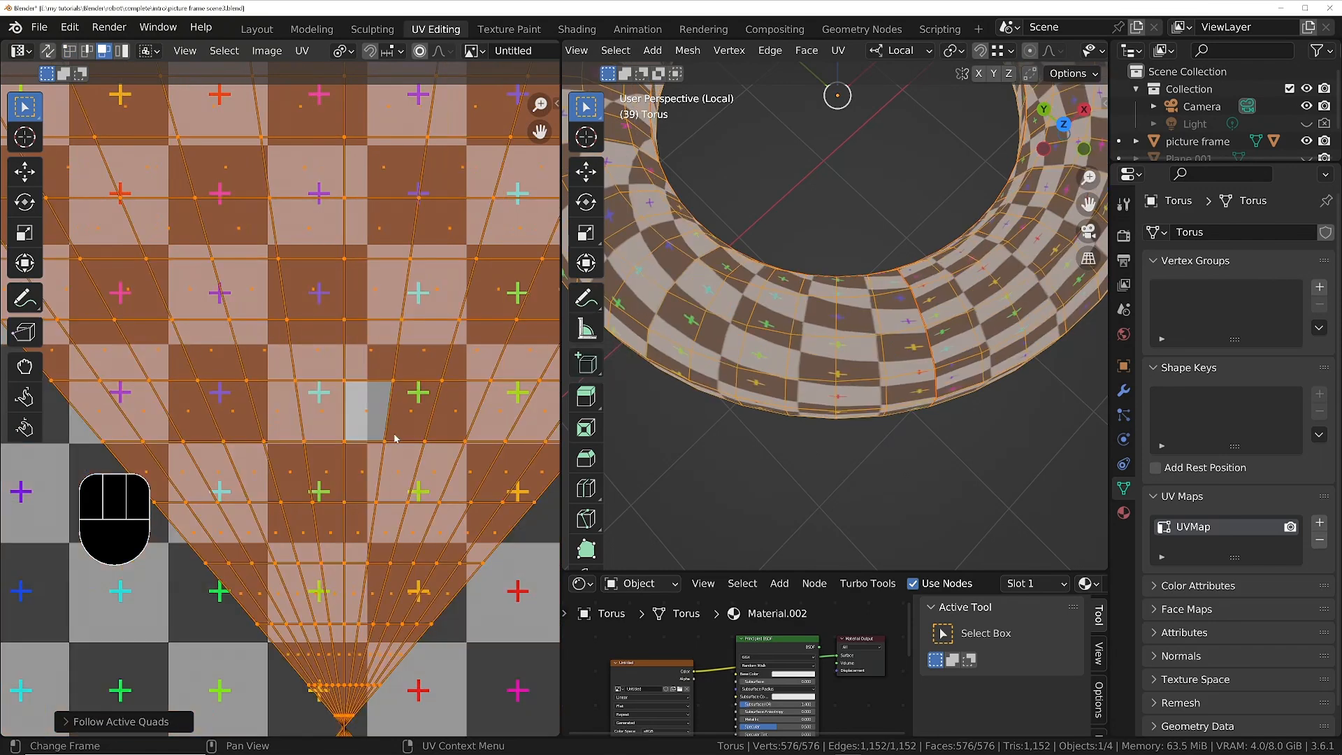
- Undo the Follow Active Quads layout and the corner vertex move that skewed the quad
scroll(395, 437, down, 6)
scroll(395, 427, up, 6)
scroll(395, 423, down, 5)
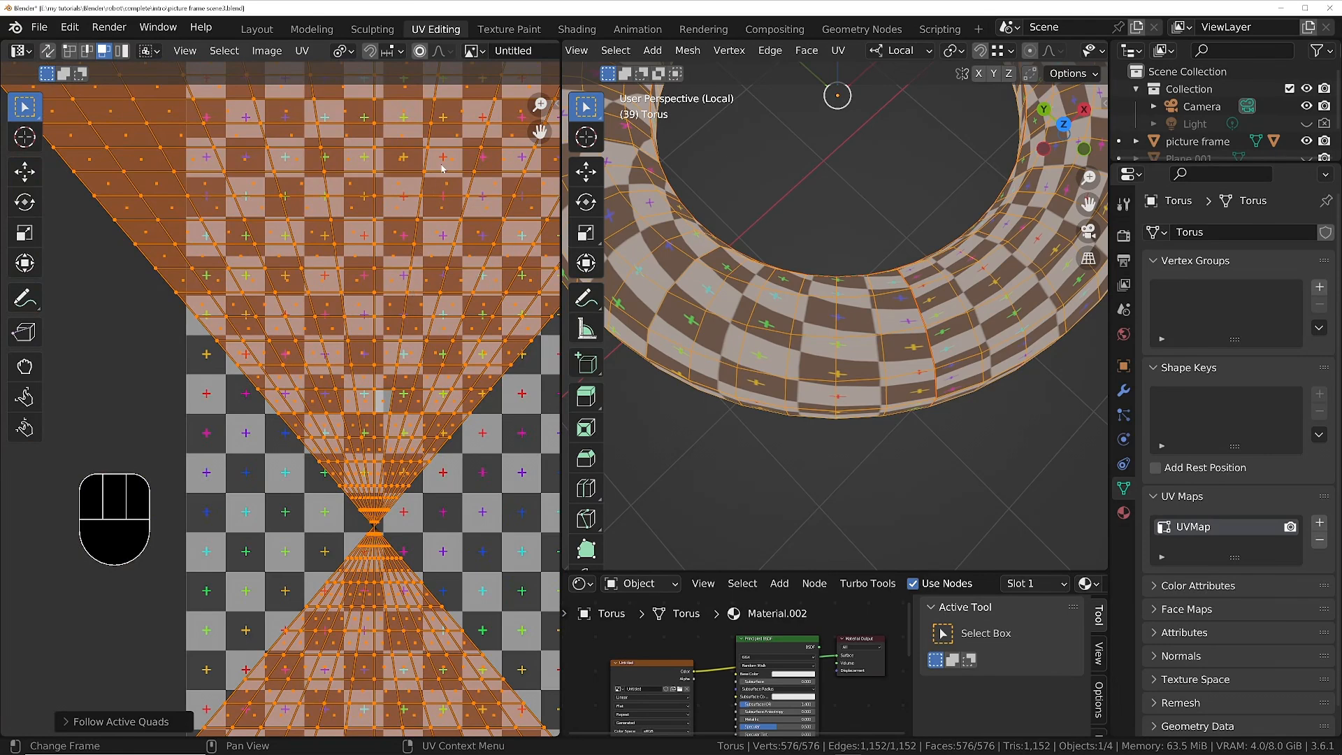
scroll(399, 335, up, 3)
key(ctrl+z)
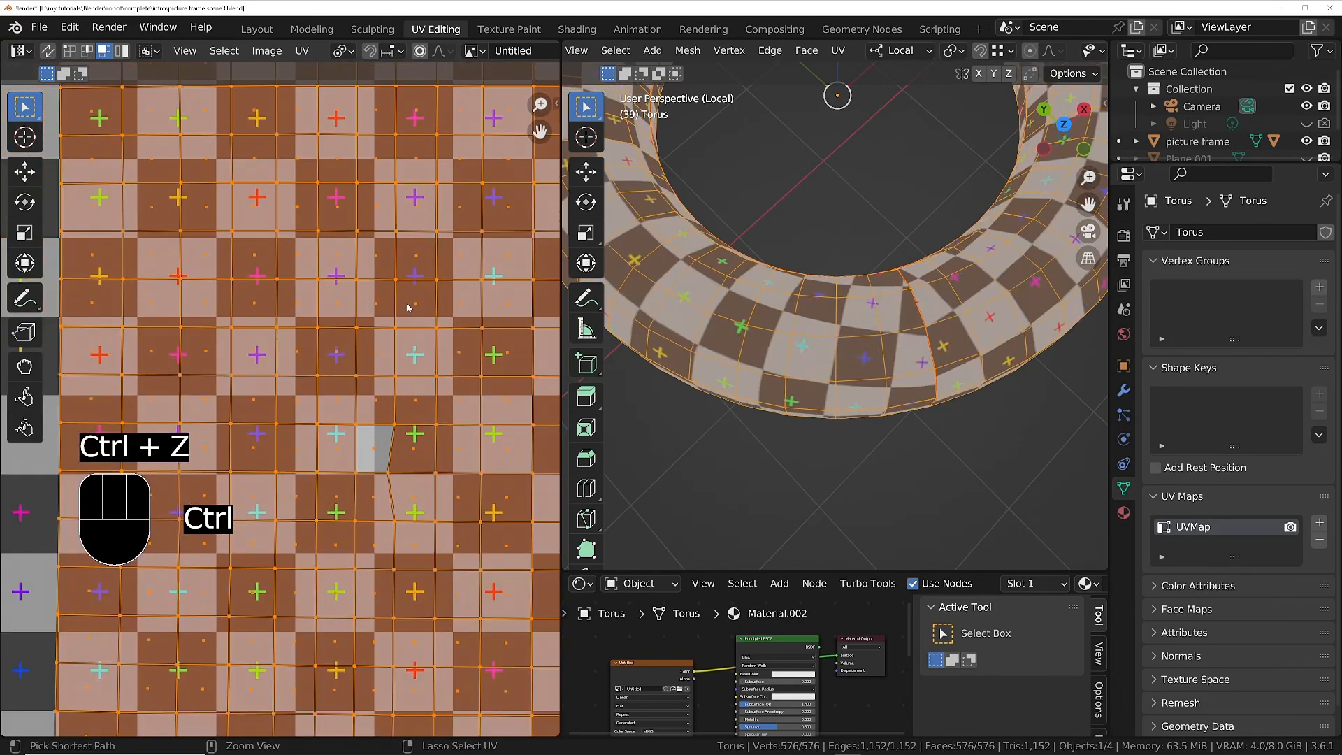
scroll(388, 468, up, 5)
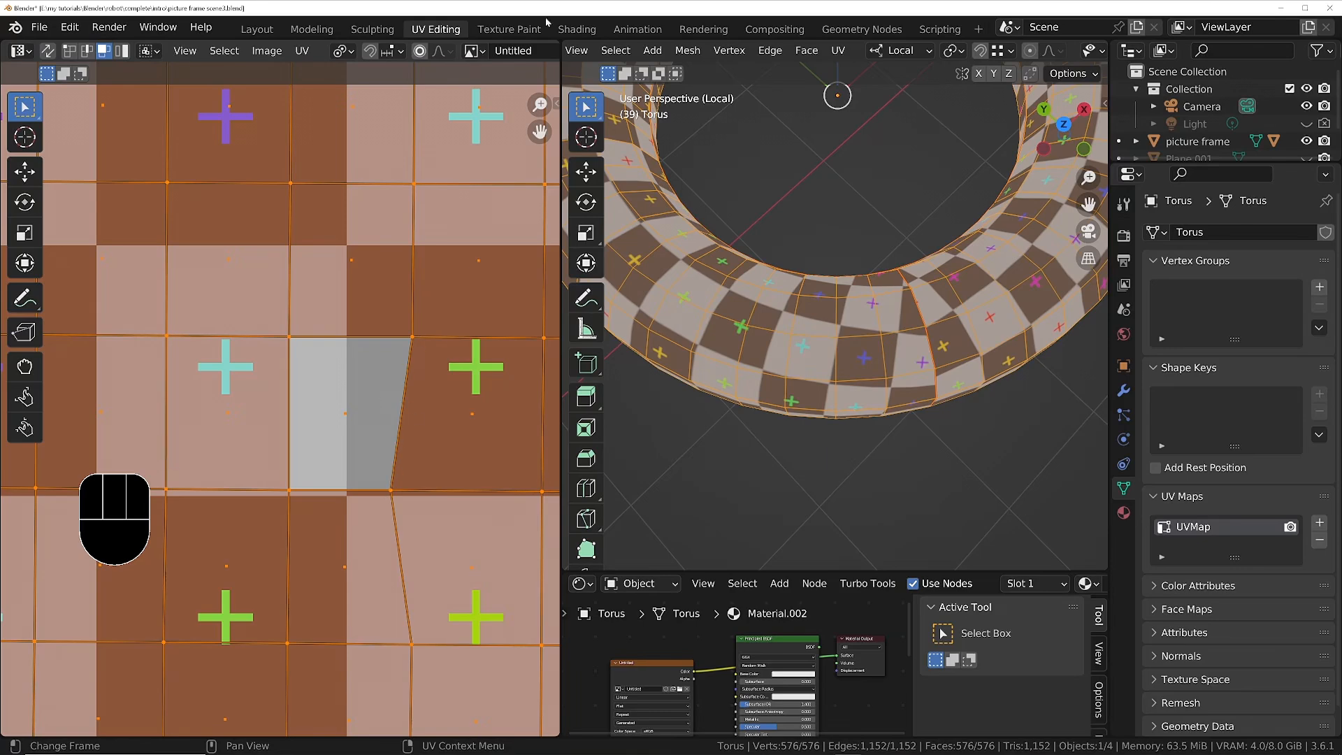
key(ctrl+z)
key(ctrl+z)
key(ctrl+z)
key(ctrl+z)
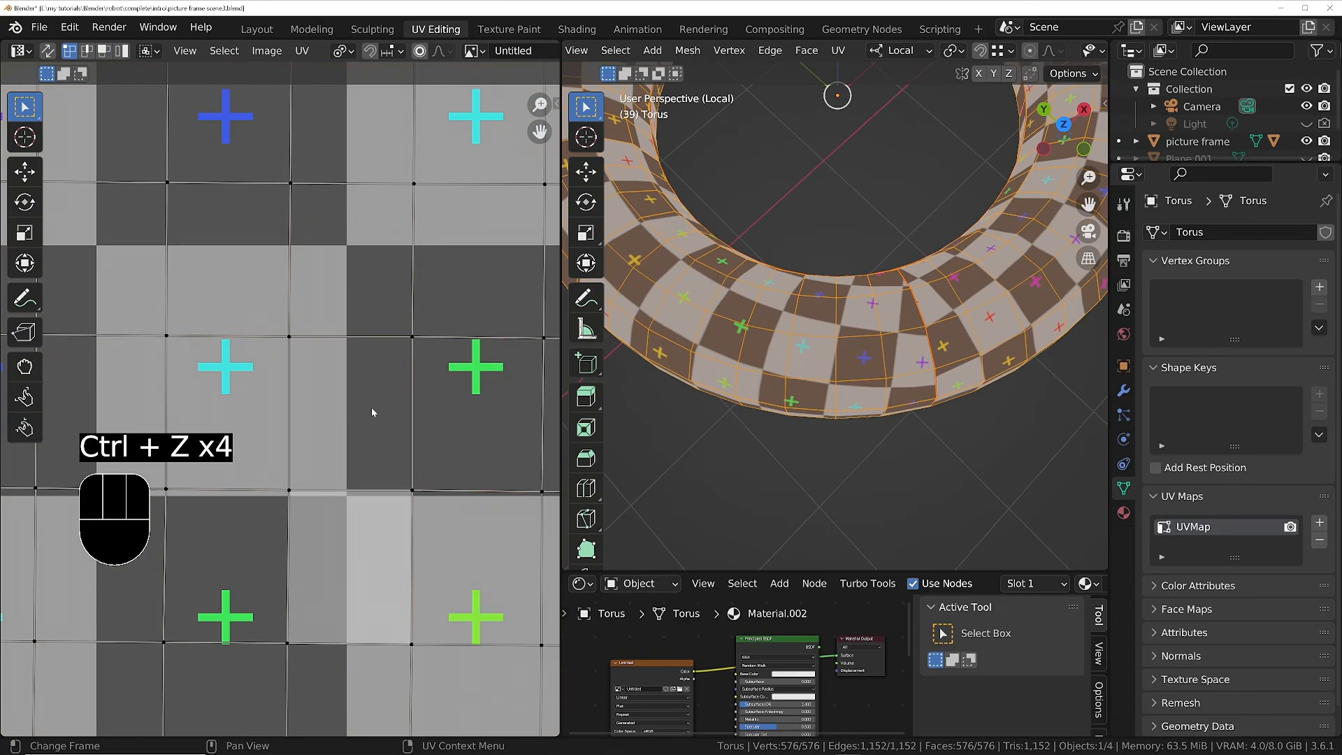
- Make the straightened quad the active face, select its whole linked island and apply Follow Active Quads
key(3)
click(371, 413)
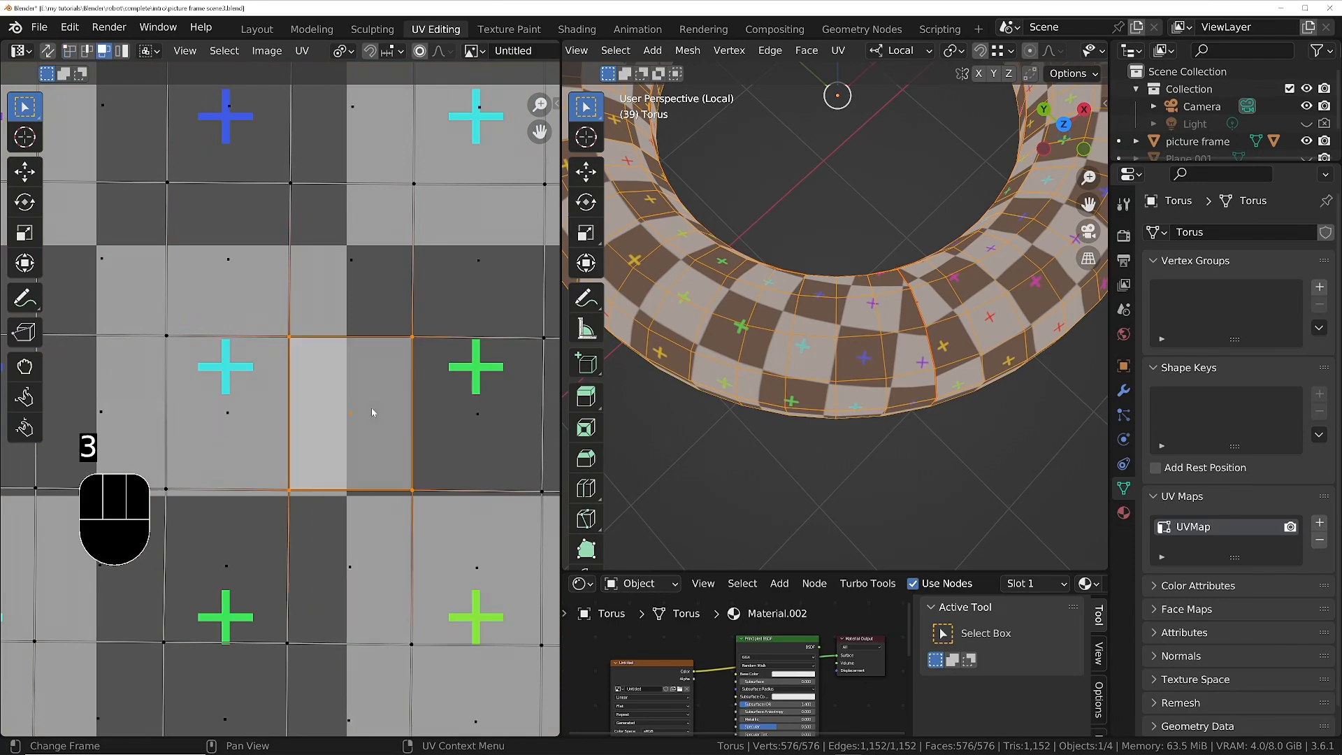
key(l)
scroll(371, 412, down, 5)
scroll(371, 412, down, 8)
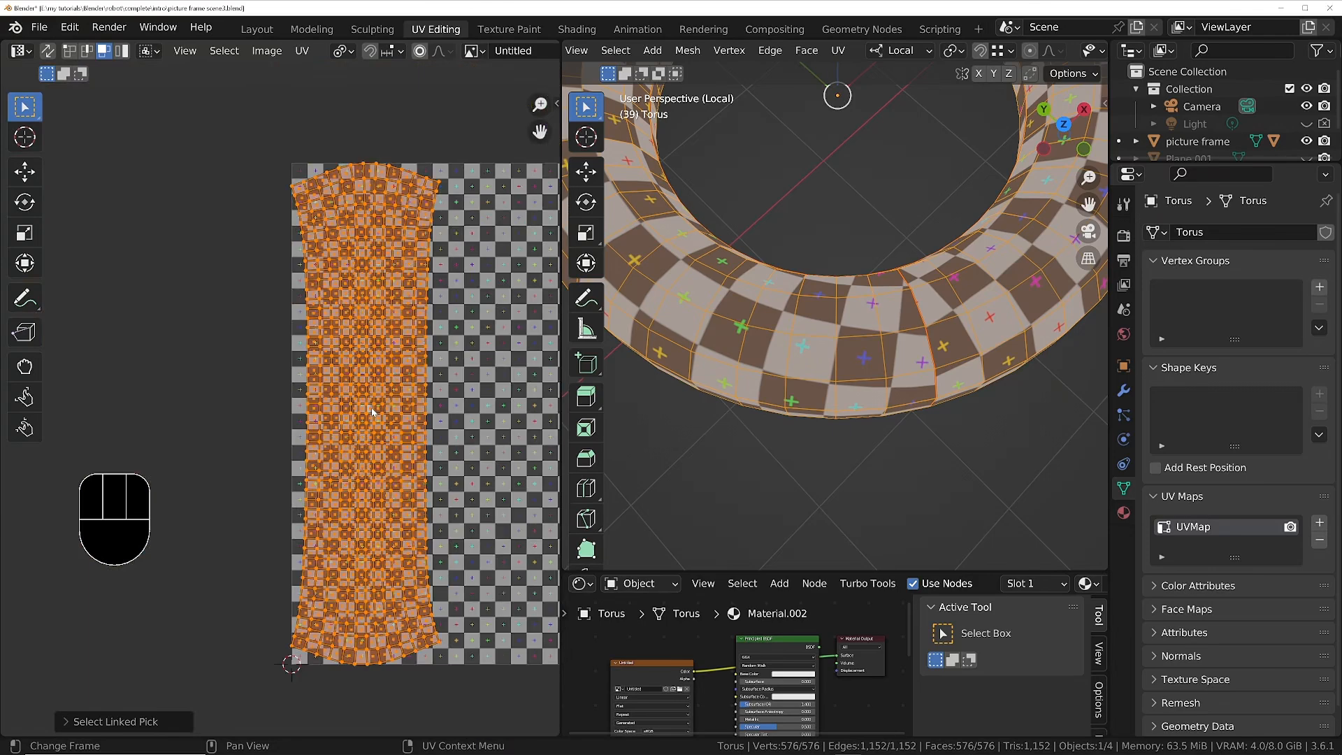
key(u)
right_click(390, 294)
click(390, 295)
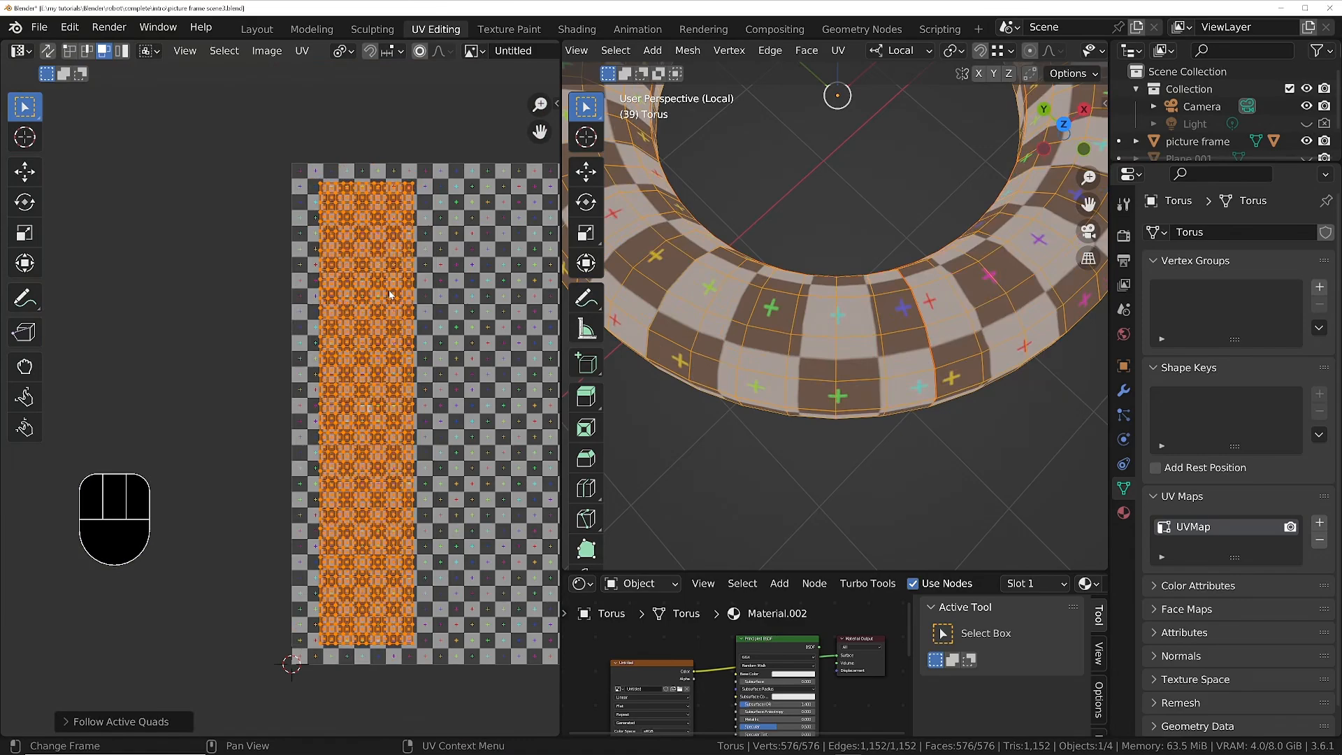
- Pack the straightened island with Exact Shape (Concave), Scale and Rotate on, Axis-aligned rotation and a Scaled margin of 0
scroll(390, 361, up, 4)
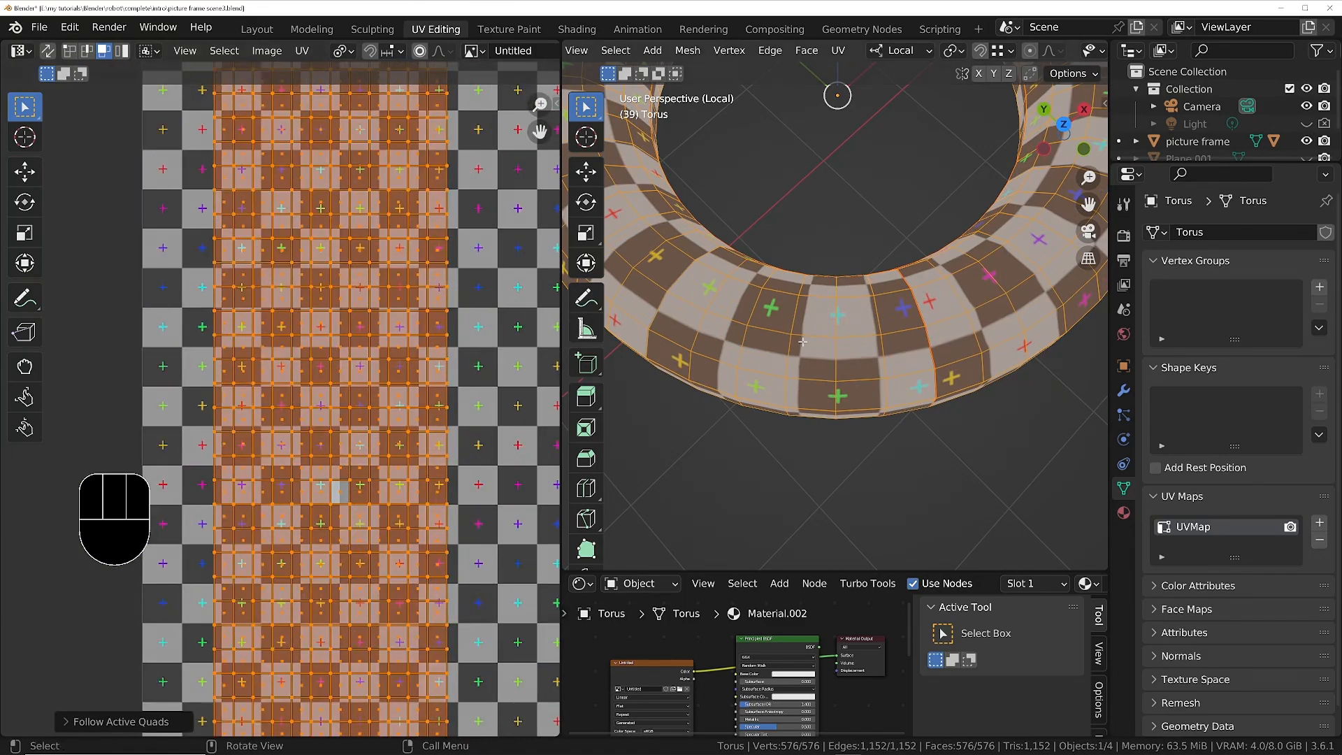
middle_drag(803, 342, 861, 286)
ctrl+middle_drag(416, 354, 435, 517)
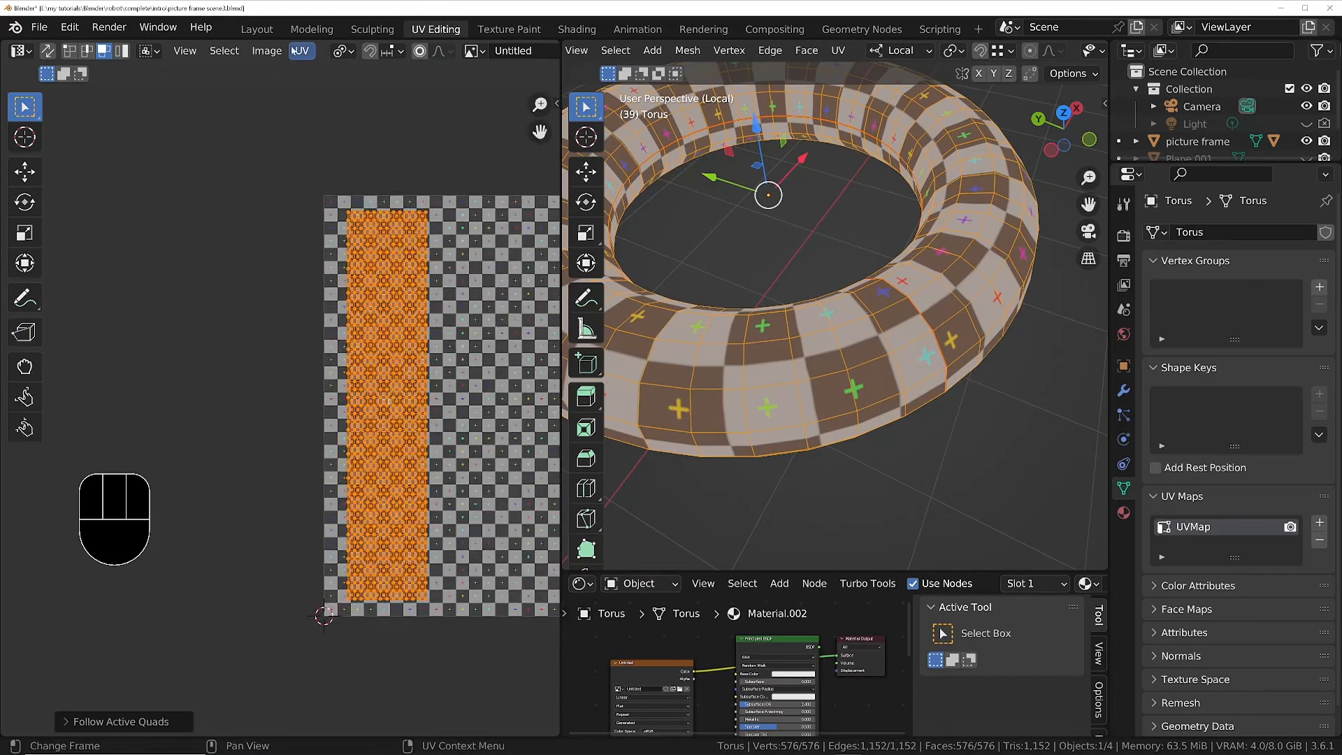
drag(302, 51, 355, 354)
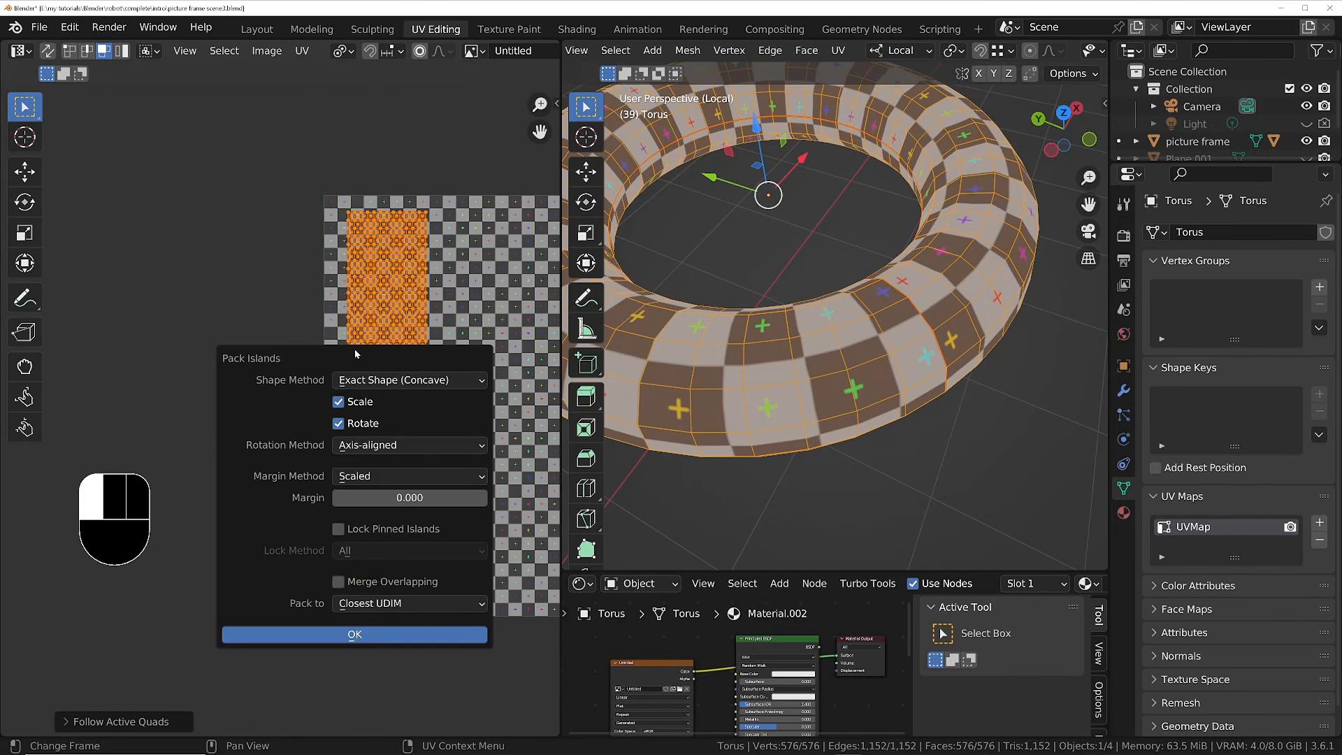
click(371, 636)
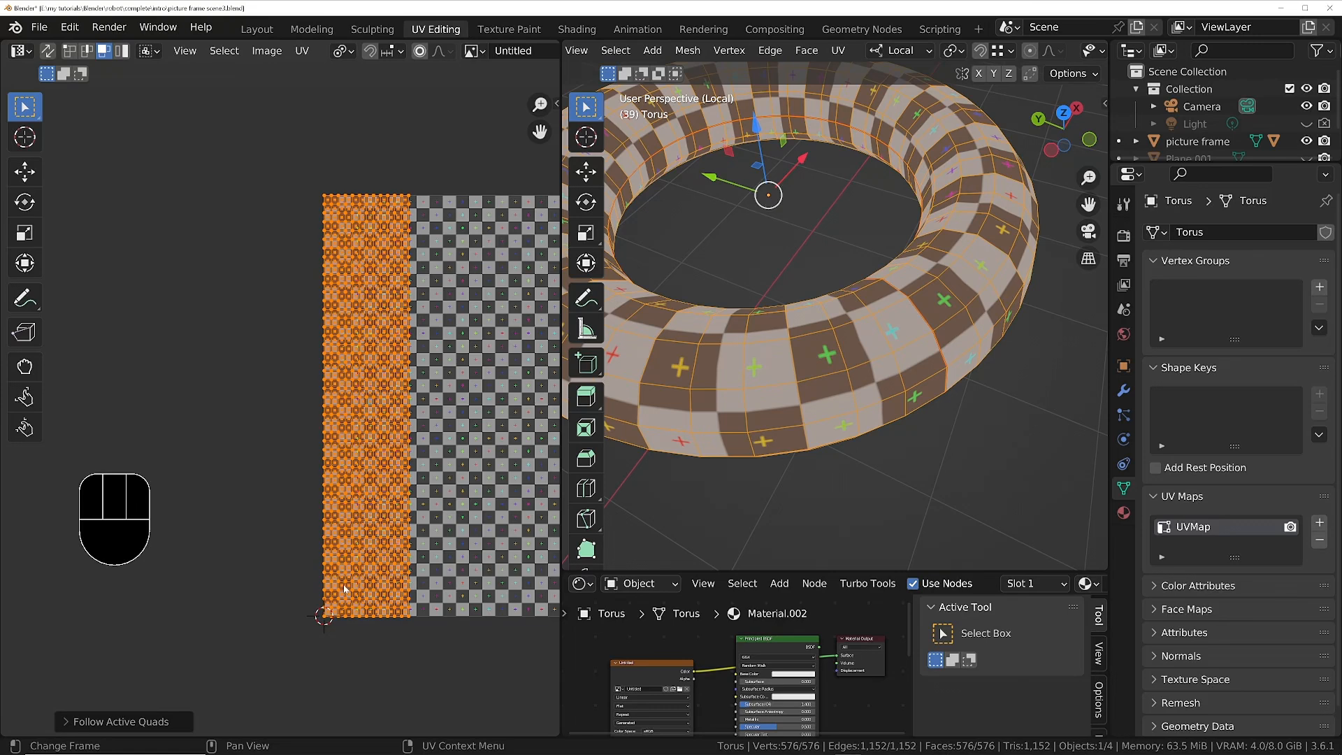
- Examine how the checker texture lines up across the torus seam and around the whole ring
middle_drag(796, 334, 646, 257)
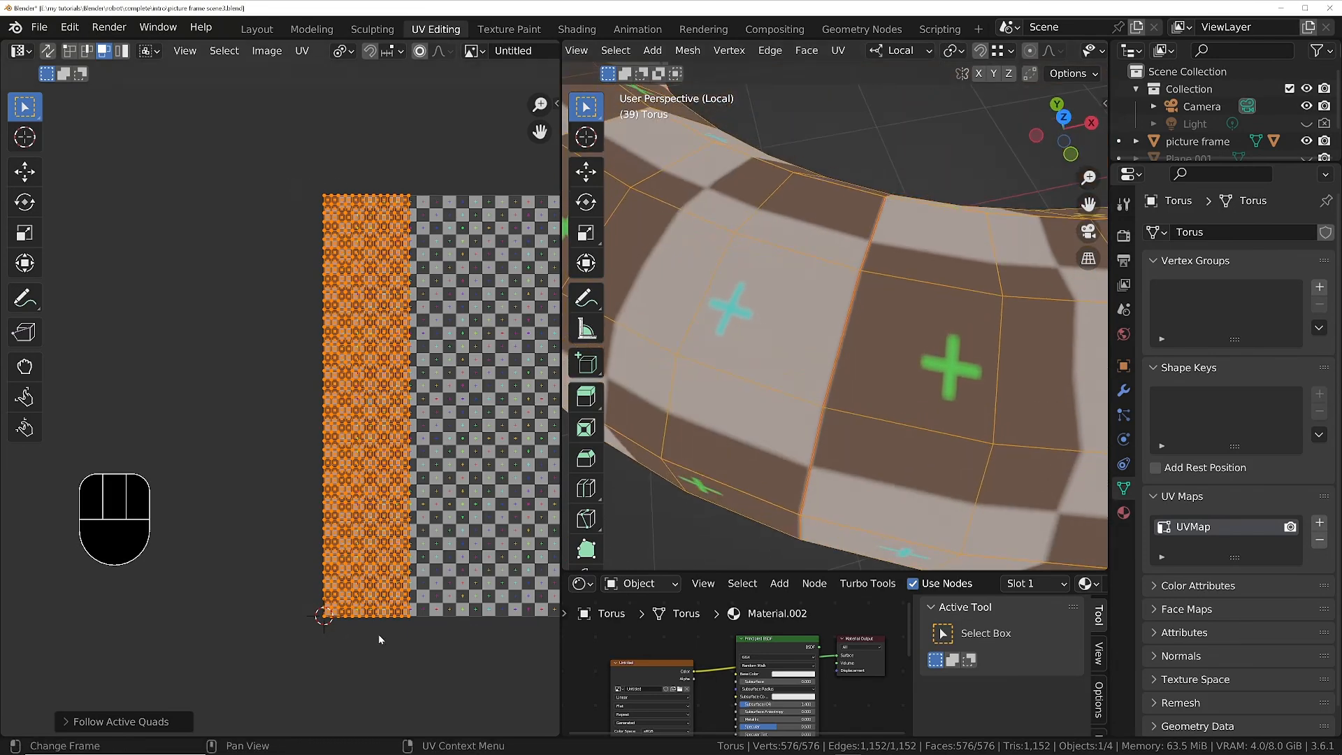
ctrl+middle_drag(869, 211, 917, 357)
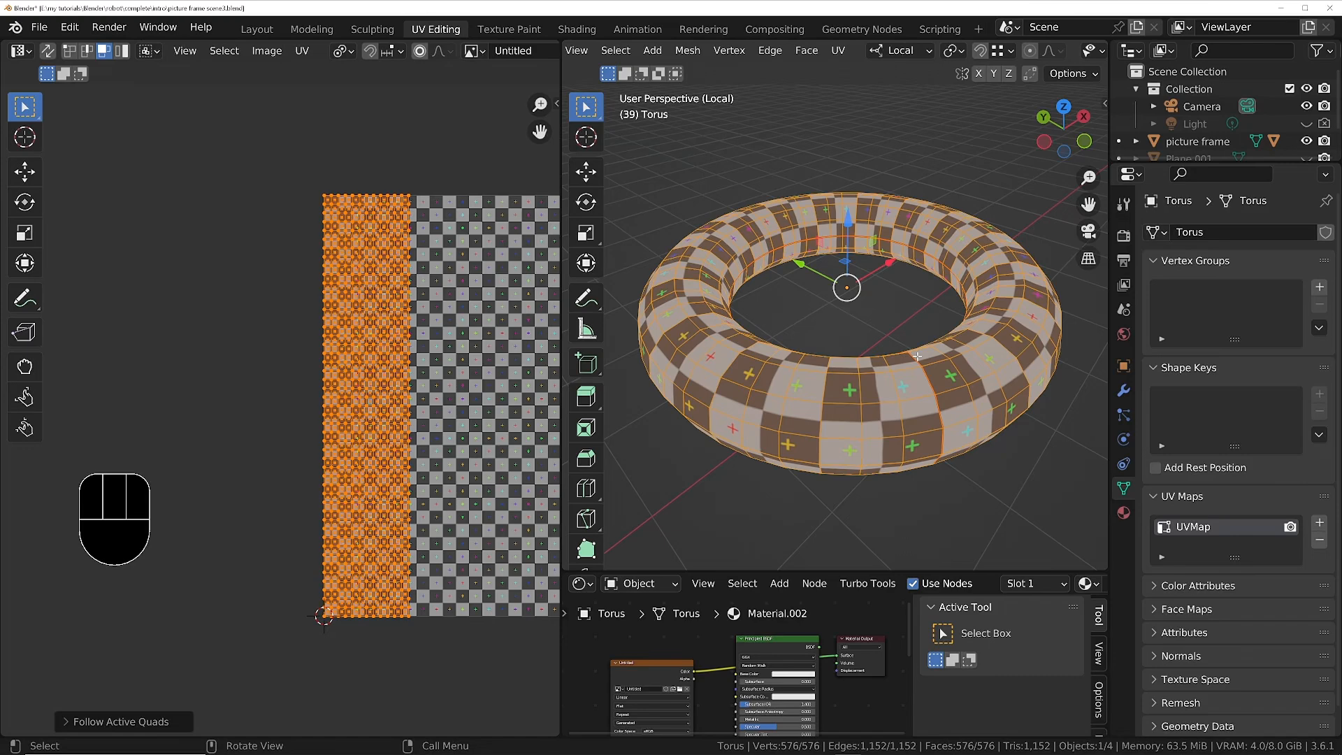
middle_drag(909, 349, 889, 409)
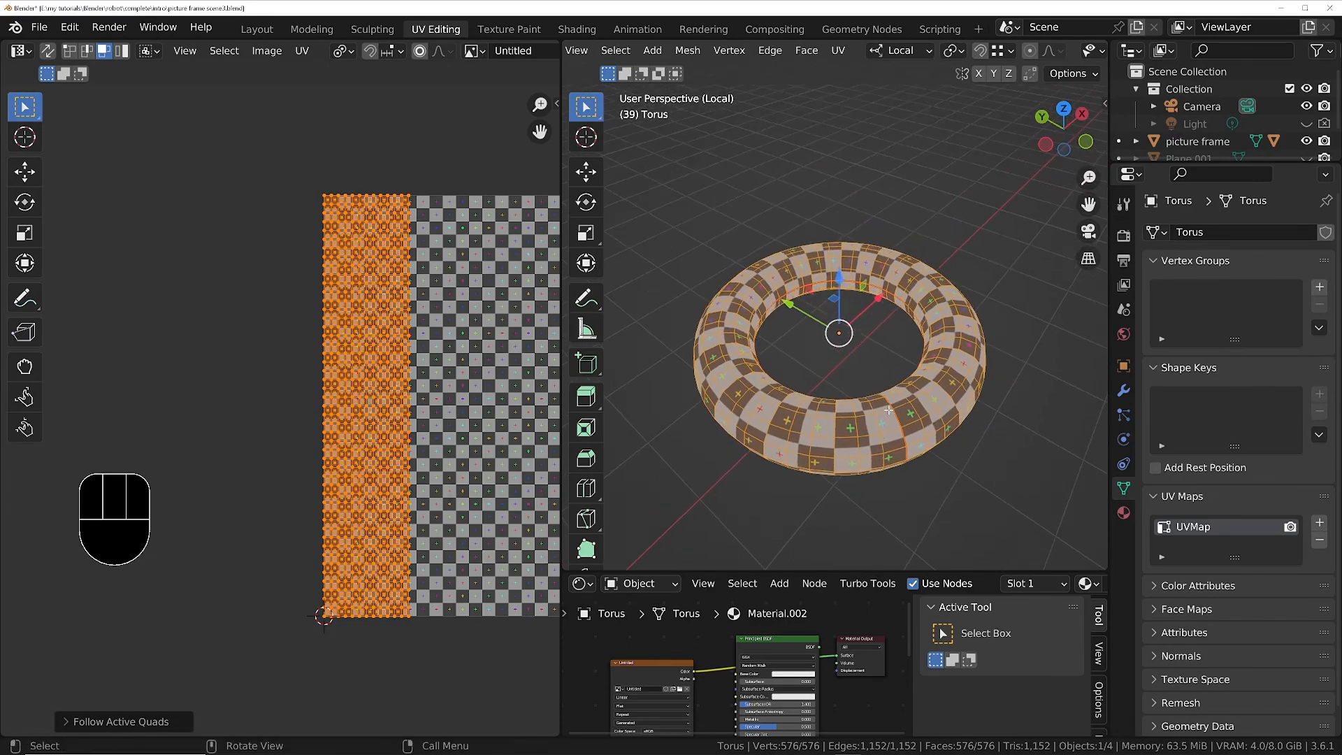
- Return to Object Mode, delete the torus and leave local view to bring back the rest of the scene
key(Tab)
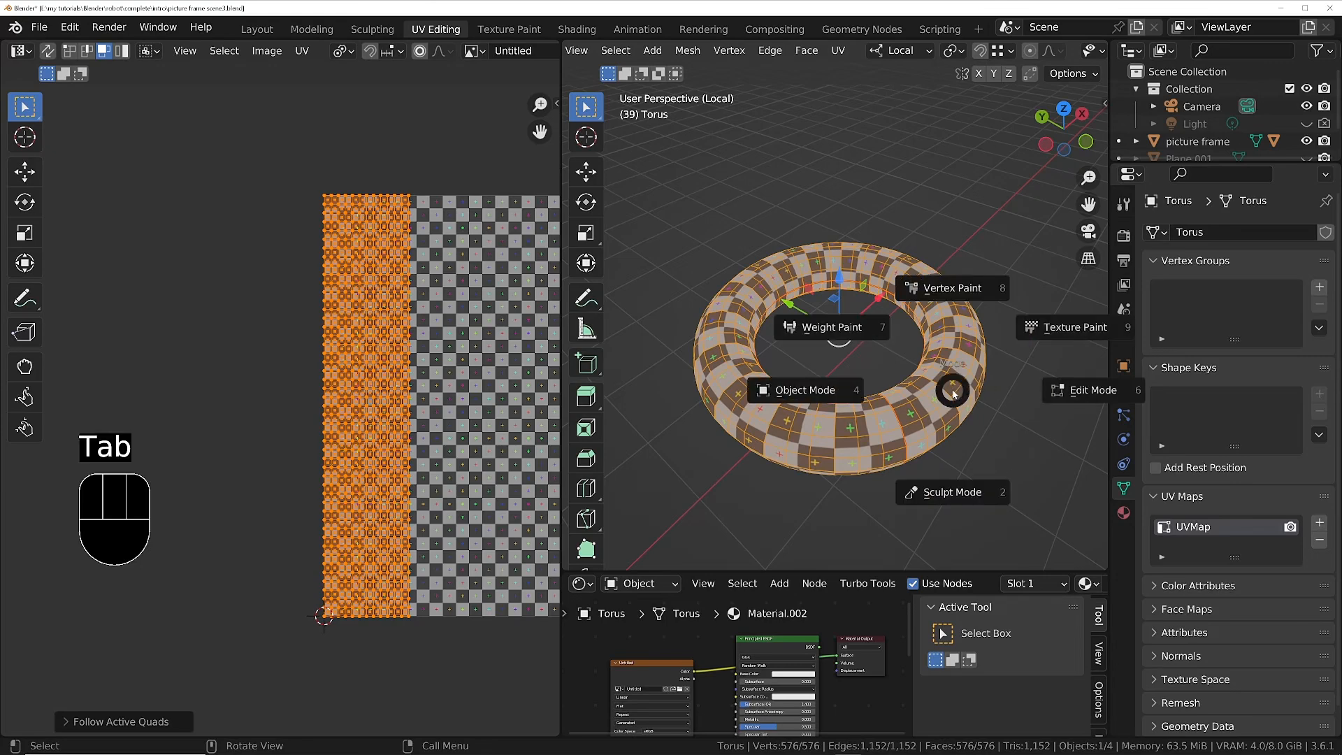
key(x)
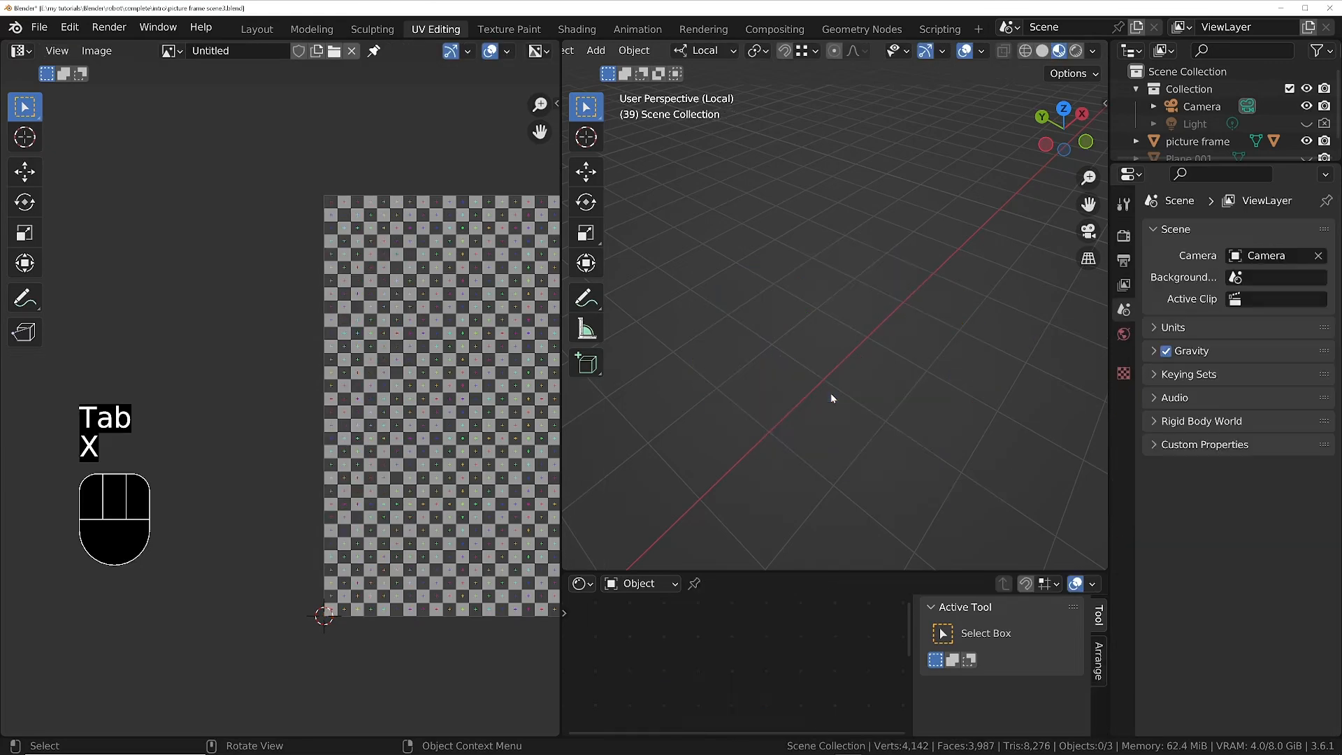
key(KP_Divide)
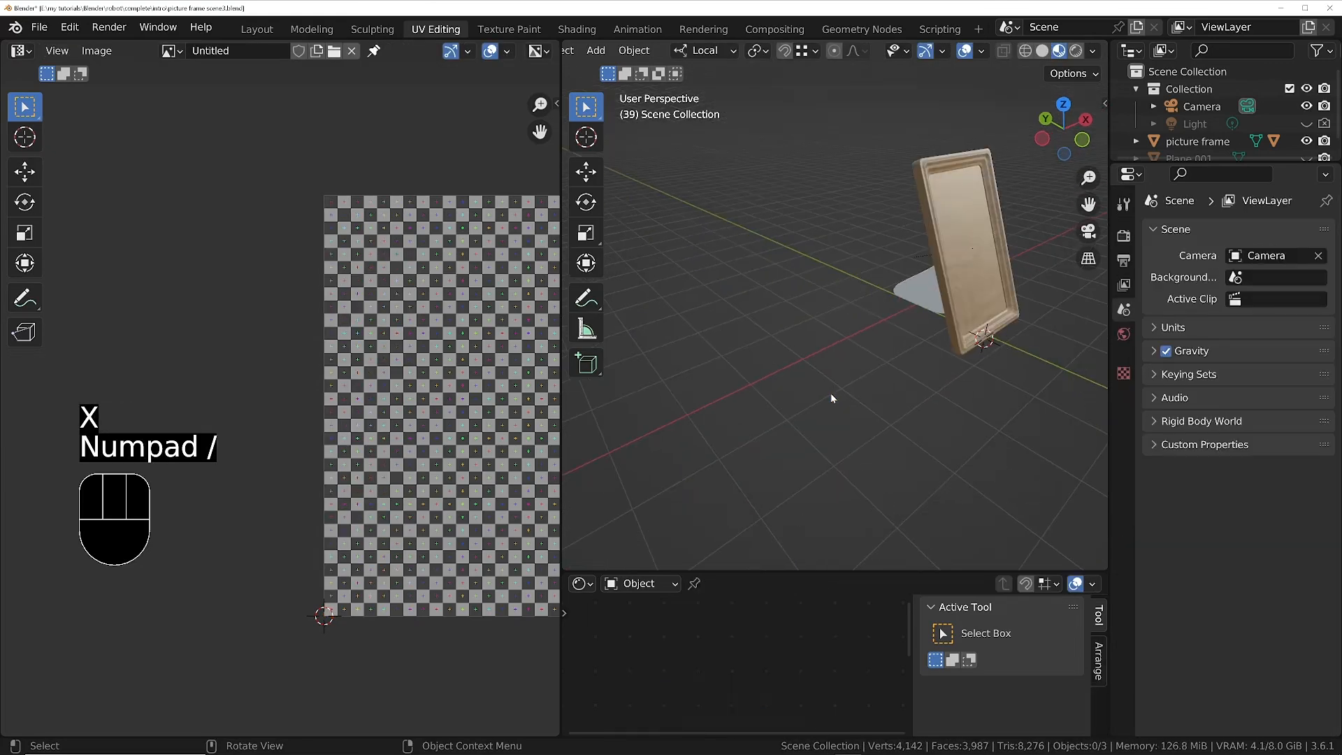
- Select the picture frame and isolate it in local view
shift+middle_drag(904, 195, 755, 253)
scroll(826, 253, up, 3)
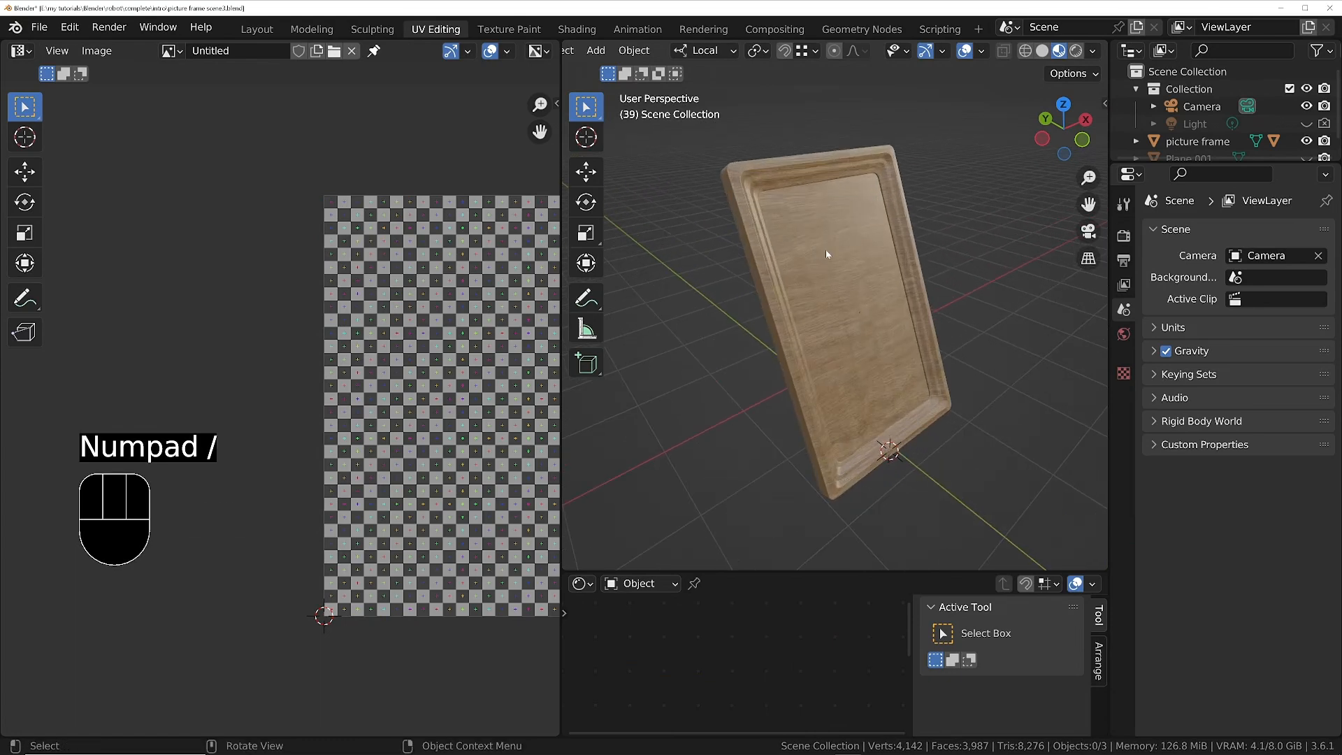
click(845, 226)
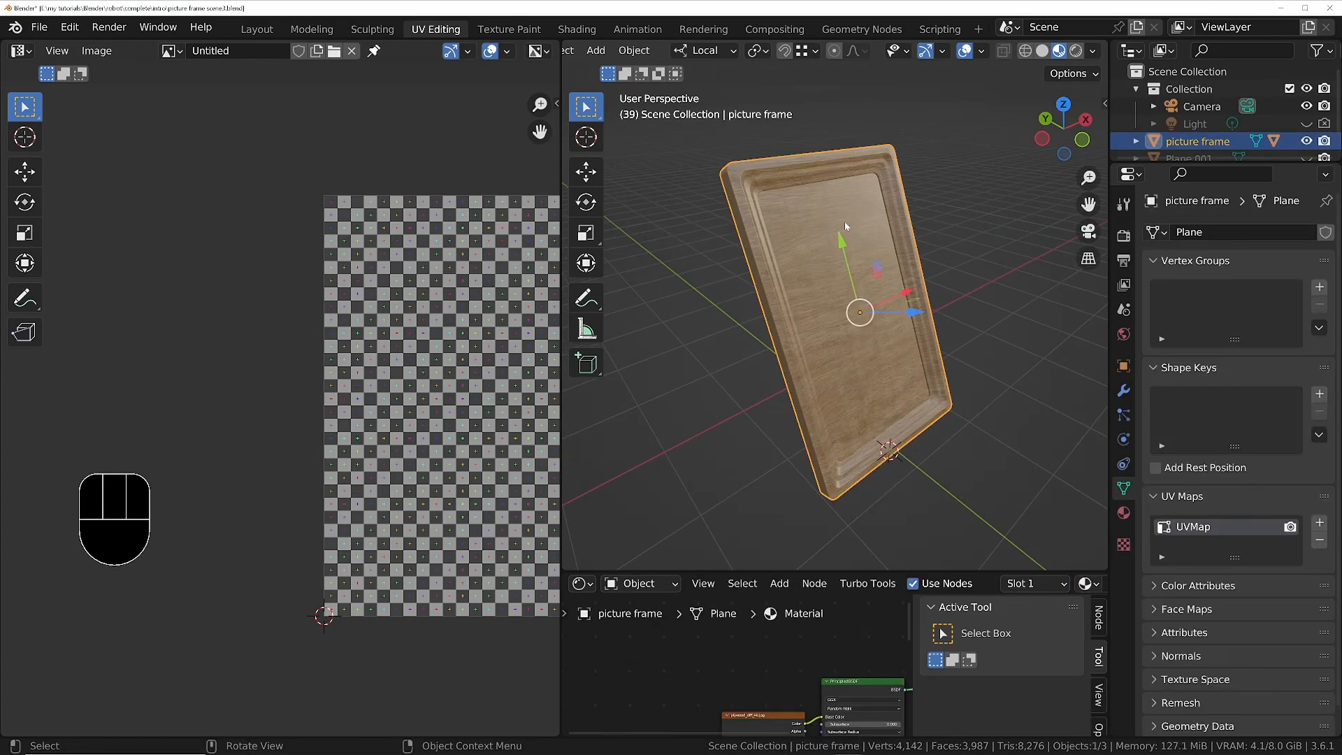
key(KP_Divide)
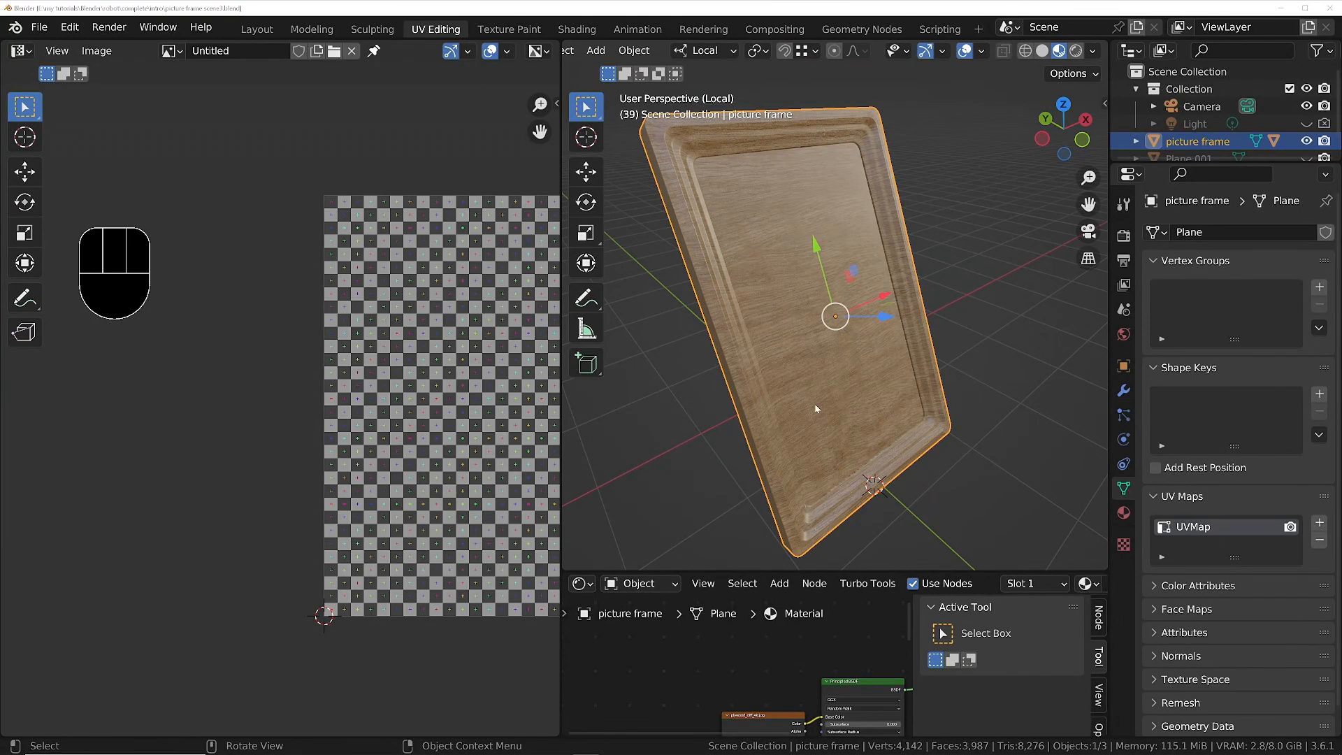
- Display the plywood_diff_4k.jpg image in the UV editor, with the whole texture in view
click(169, 57)
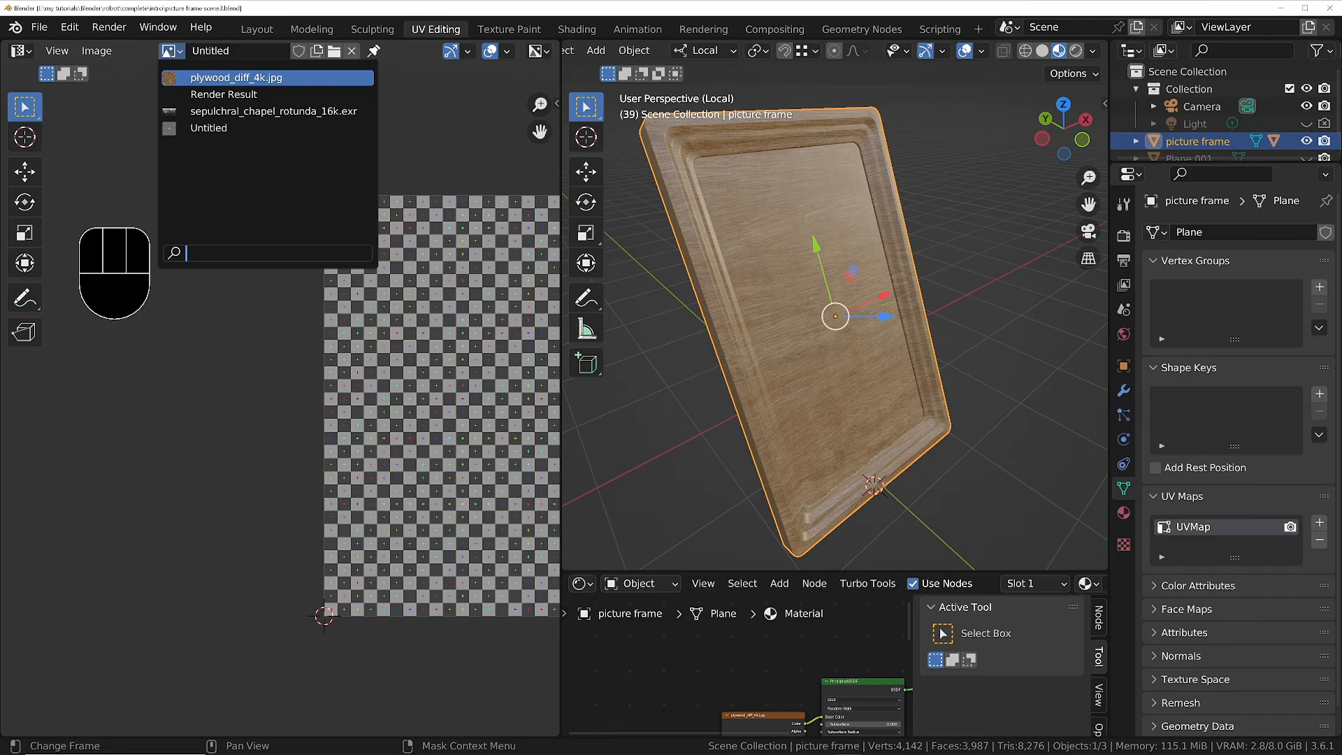
click(232, 78)
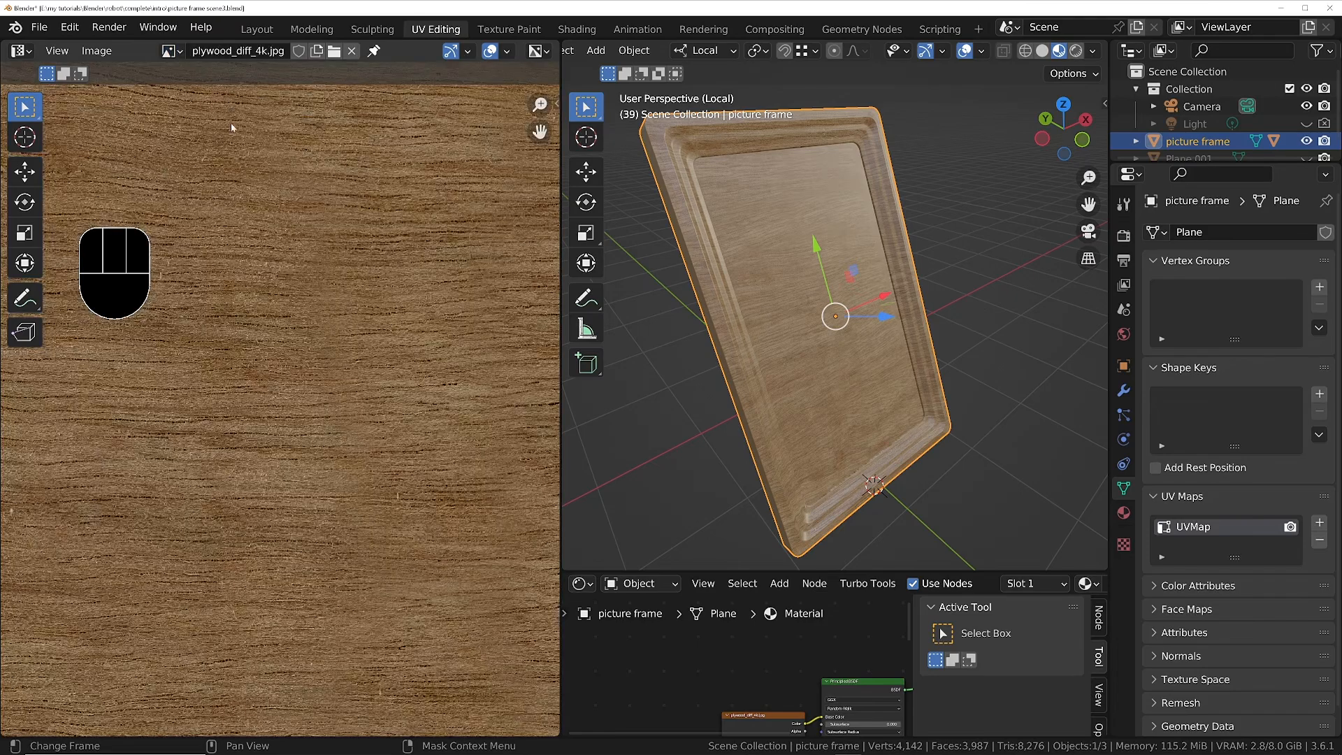
scroll(402, 398, down, 3)
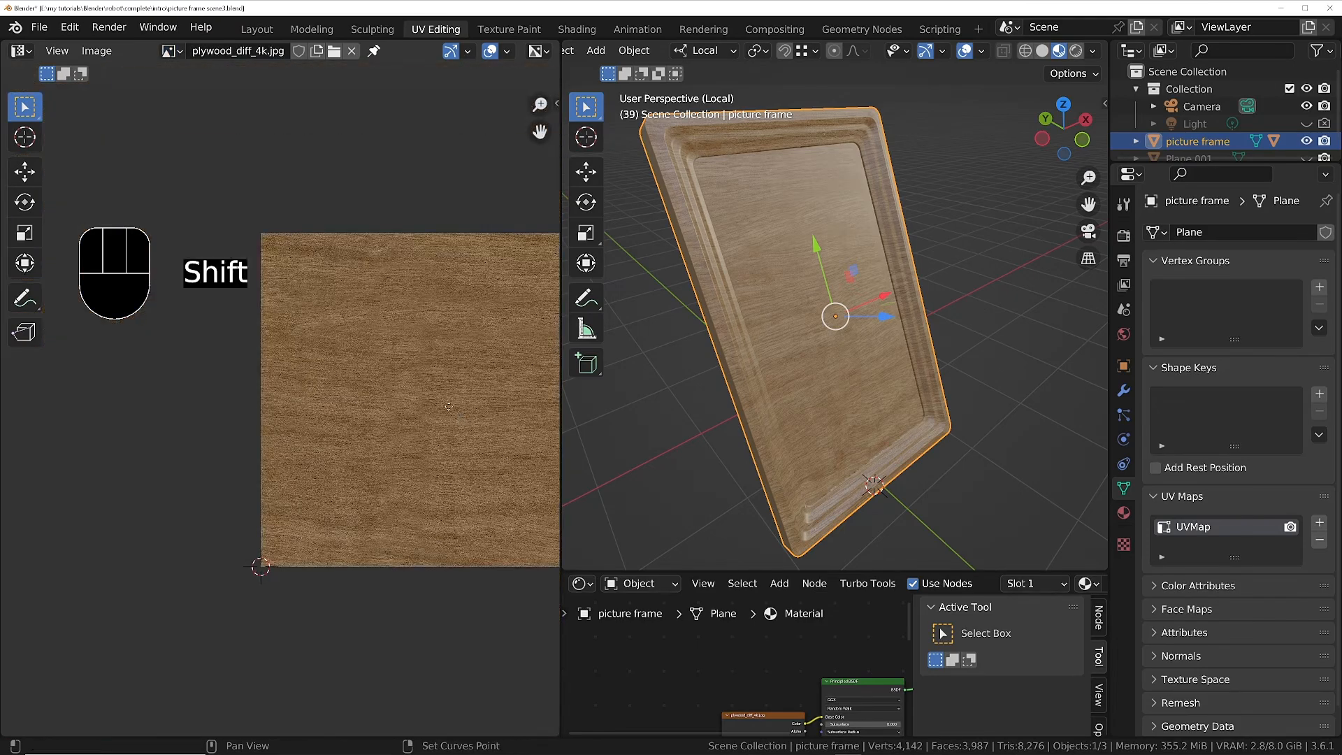
shift+middle_drag(506, 337, 434, 339)
scroll(434, 338, up, 1)
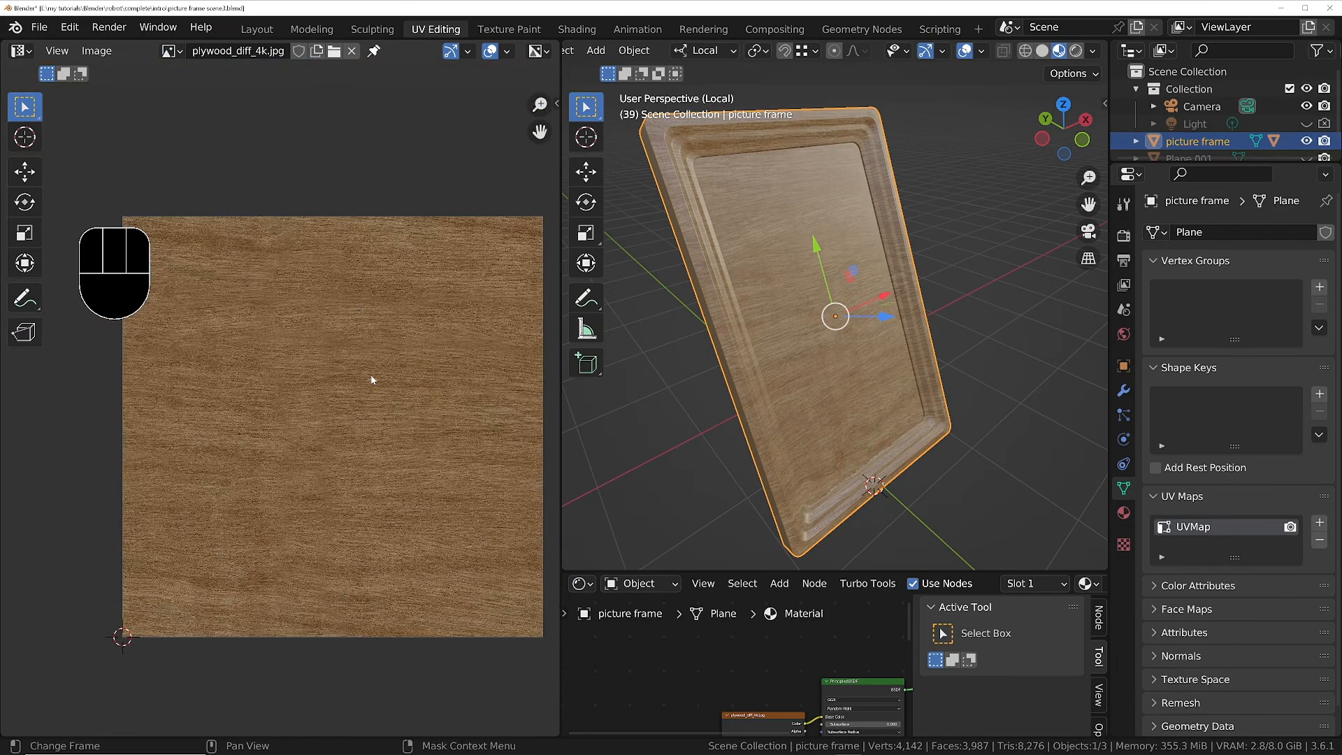